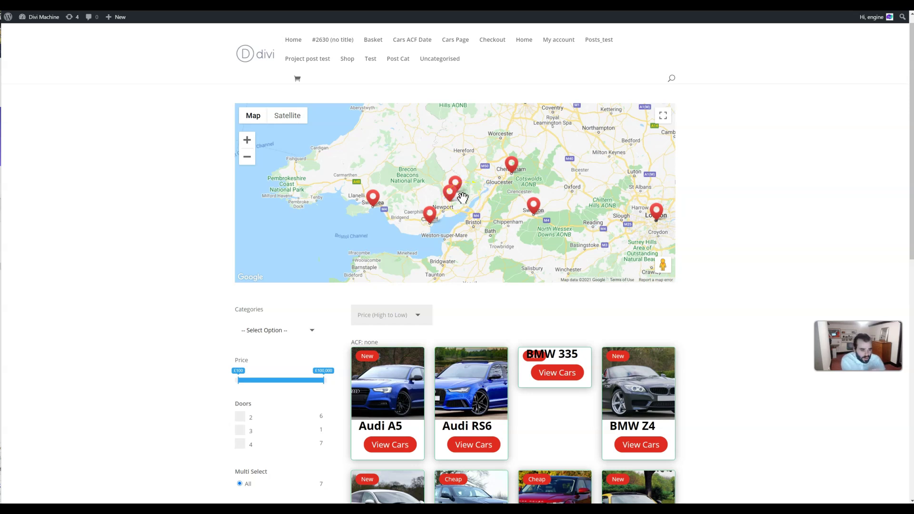
# Review the archive's map and car grid, then switch to editing the Loop Layout.
pyautogui.click(495, 242)
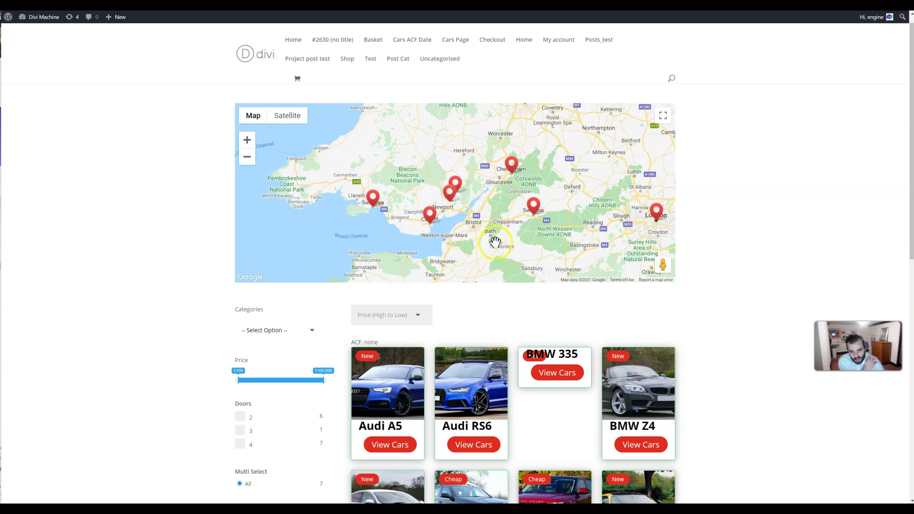
pyautogui.click(490, 236)
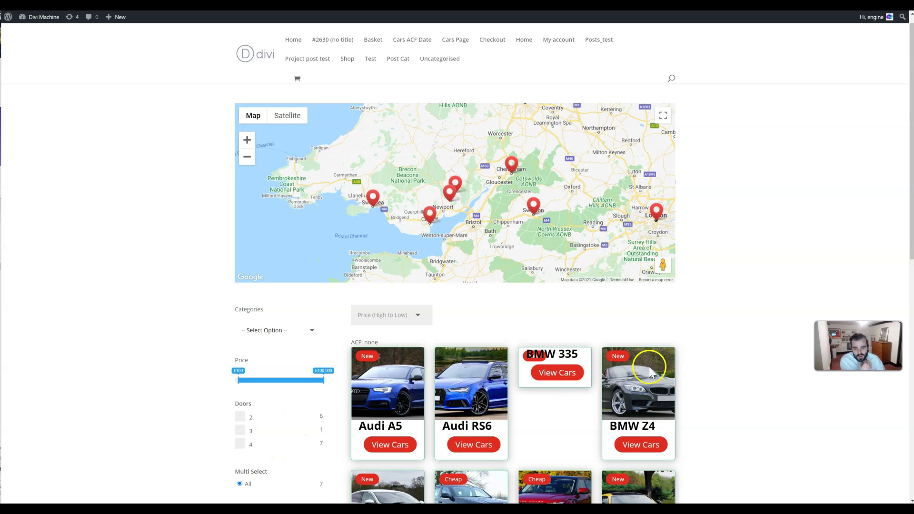
pyautogui.scroll(-1, 518, 419)
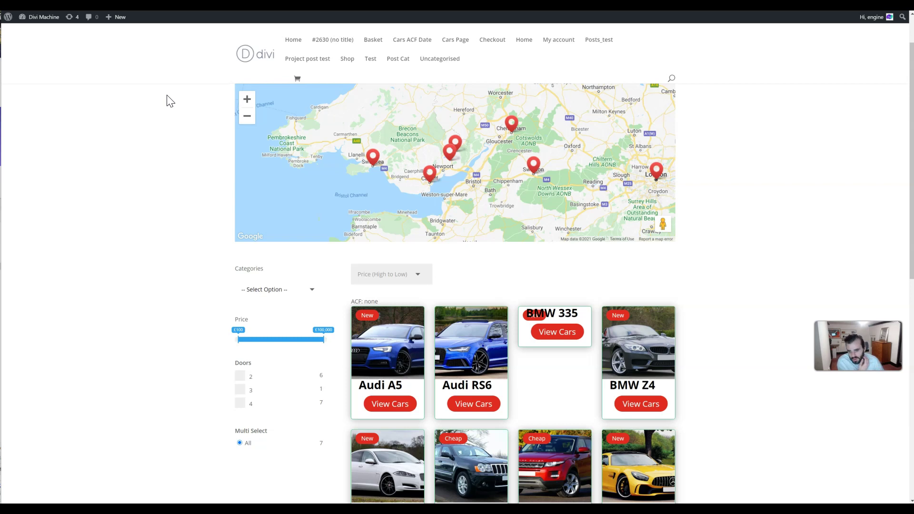
pyautogui.click(170, 101)
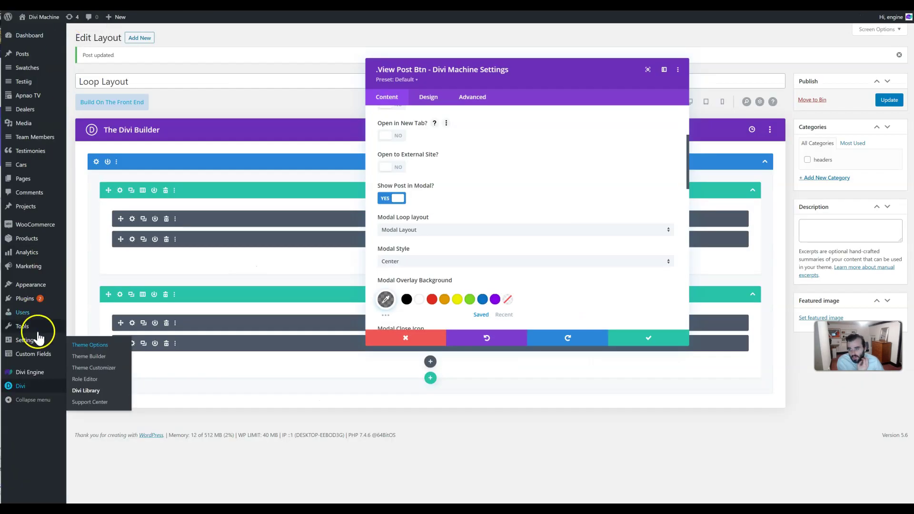
pyautogui.moveTo(40, 376)
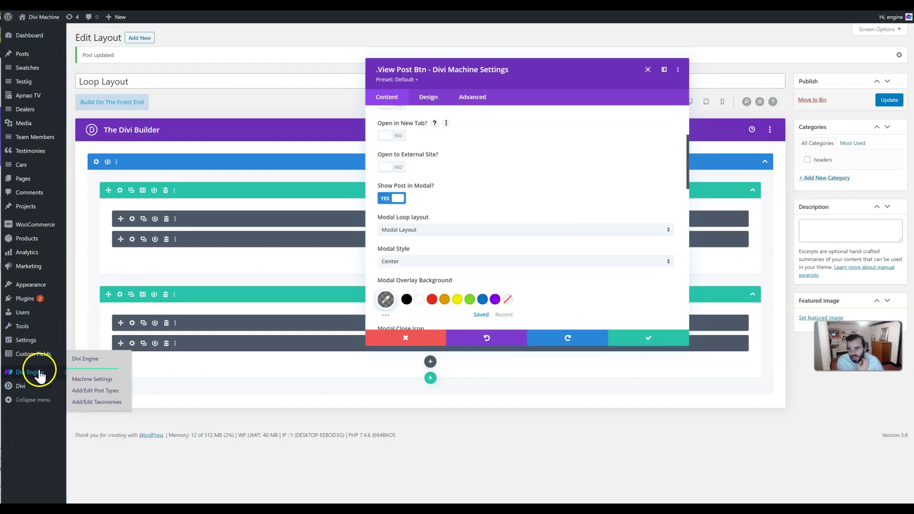
# Discard unsaved layout changes and set Divi Machine's Enable Debug Mode to NO, saving the settings.
pyautogui.click(94, 384)
pyautogui.click(418, 298)
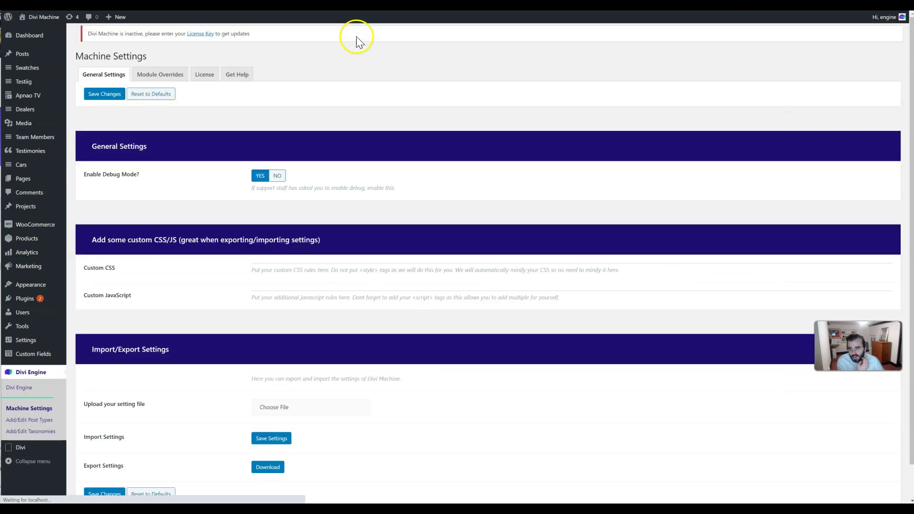
pyautogui.click(153, 84)
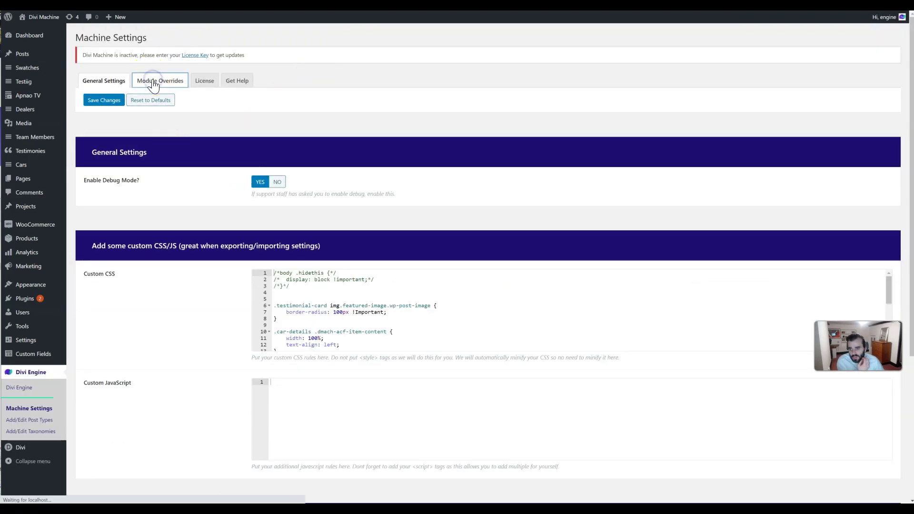
pyautogui.click(112, 78)
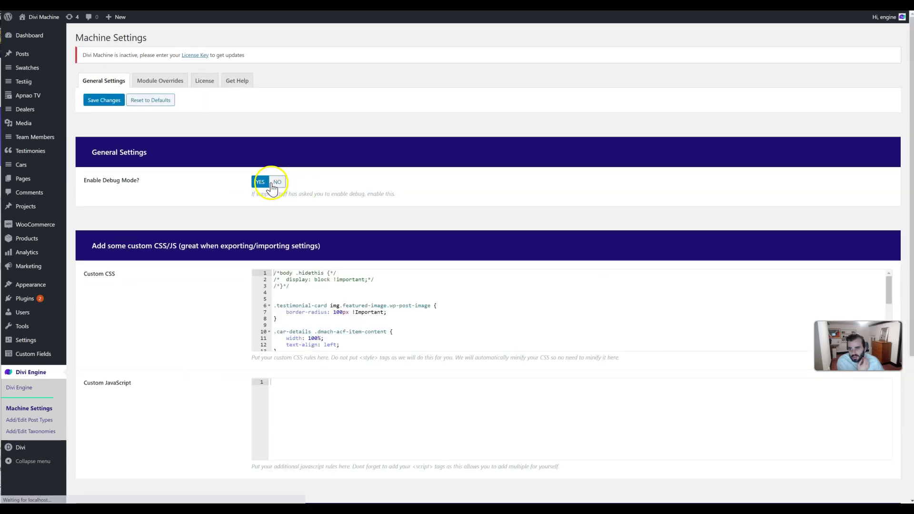
pyautogui.click(276, 182)
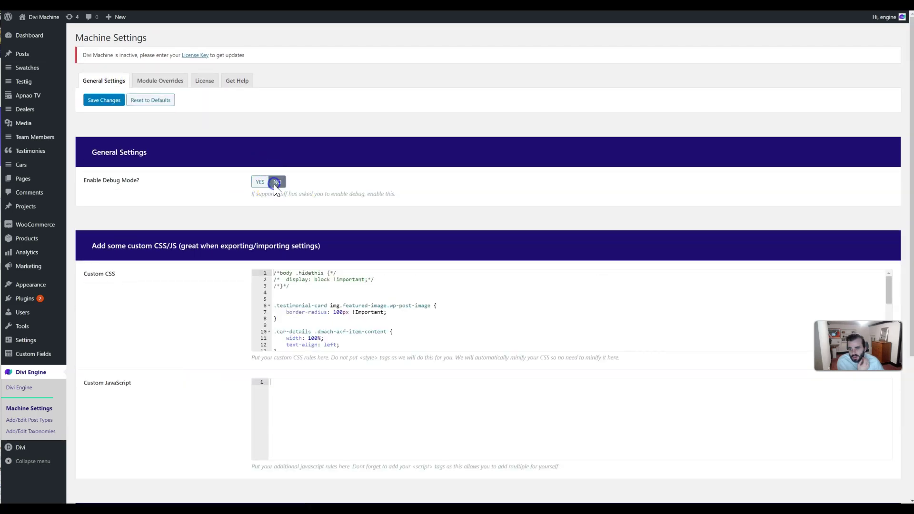
pyautogui.click(103, 100)
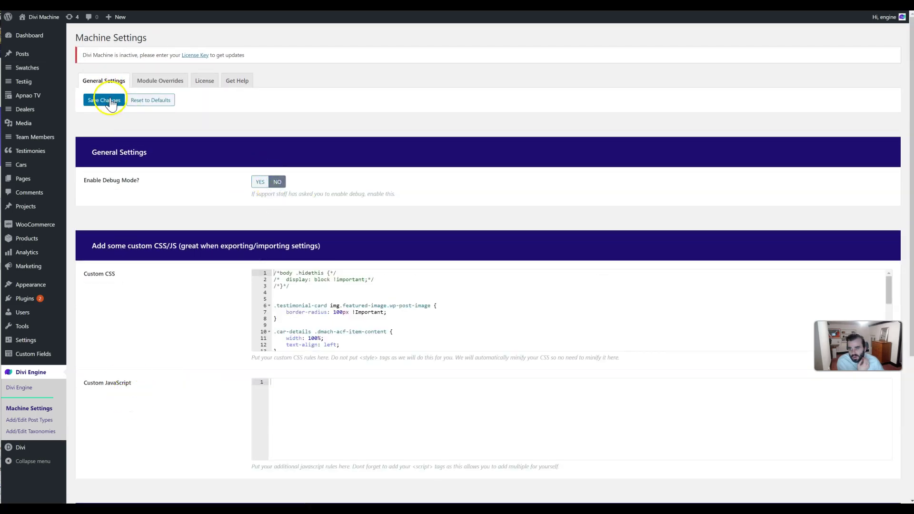
# Bring up the Module Overrides settings with the map set to Map - Cars.
pyautogui.click(156, 84)
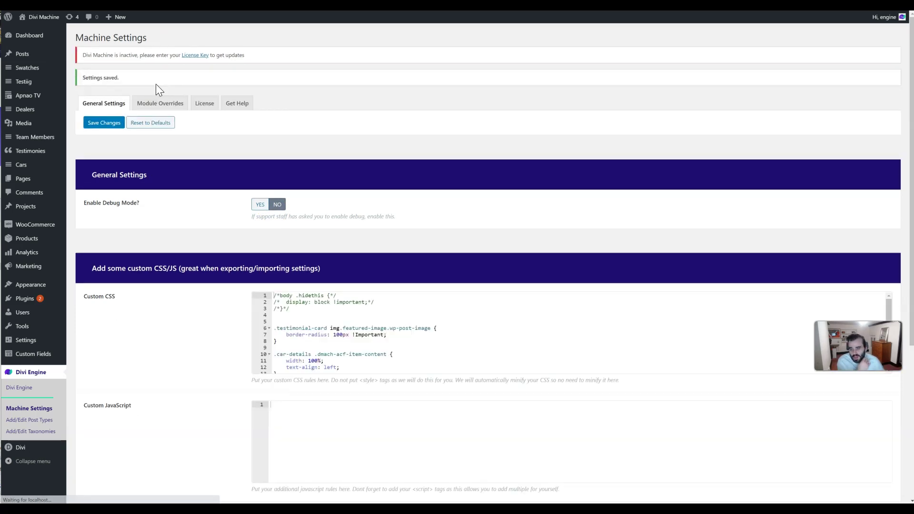
pyautogui.click(154, 101)
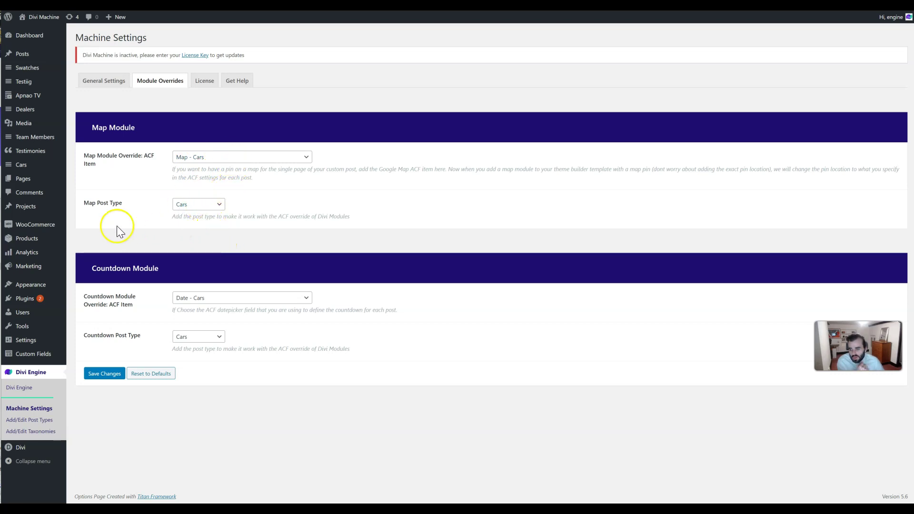
pyautogui.moveTo(47, 356)
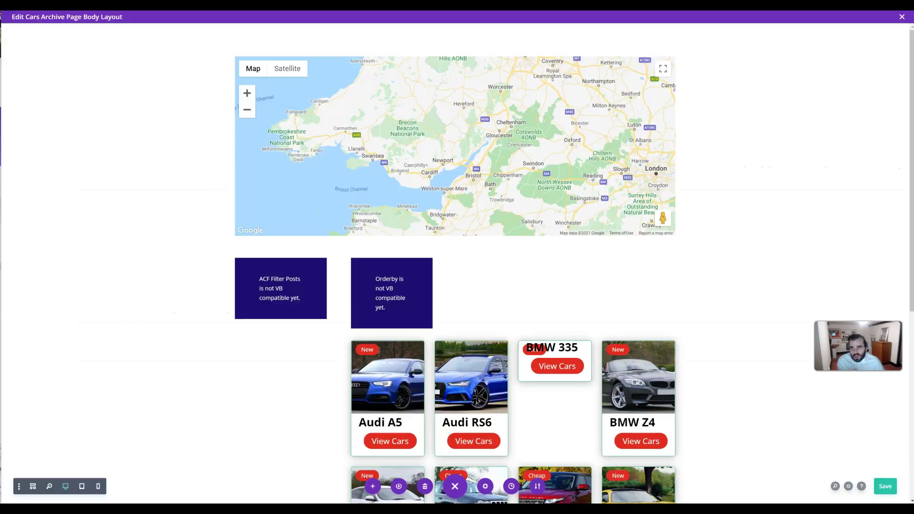
pyautogui.click(499, 362)
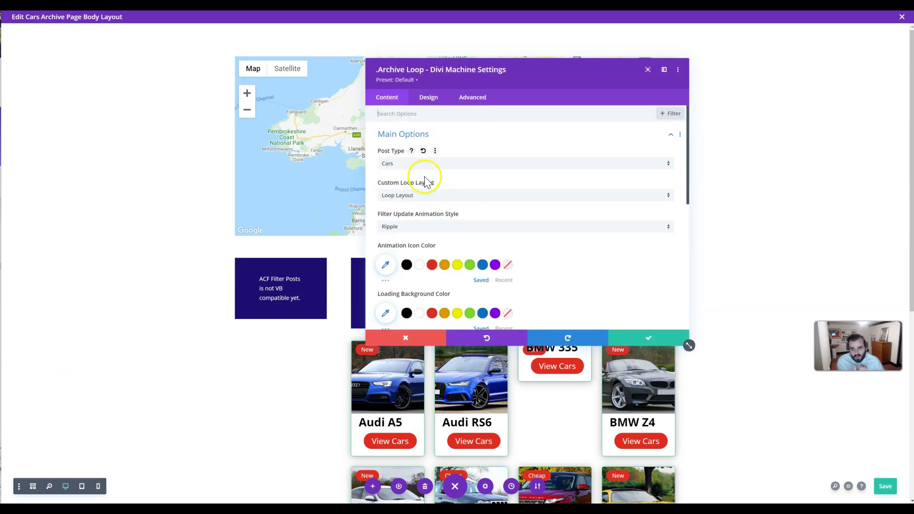
pyautogui.moveTo(458, 70); pyautogui.dragTo(352, 298)
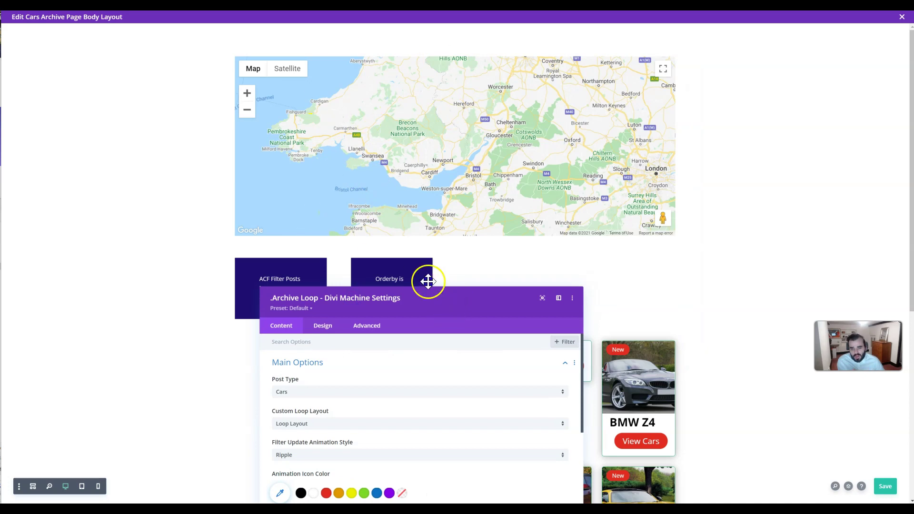
pyautogui.moveTo(436, 296); pyautogui.dragTo(397, 261)
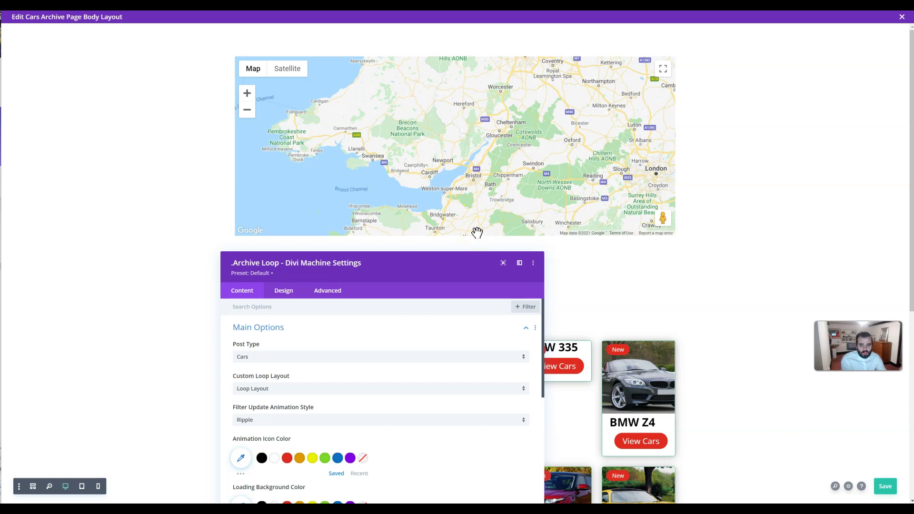
pyautogui.moveTo(430, 263); pyautogui.dragTo(439, 183)
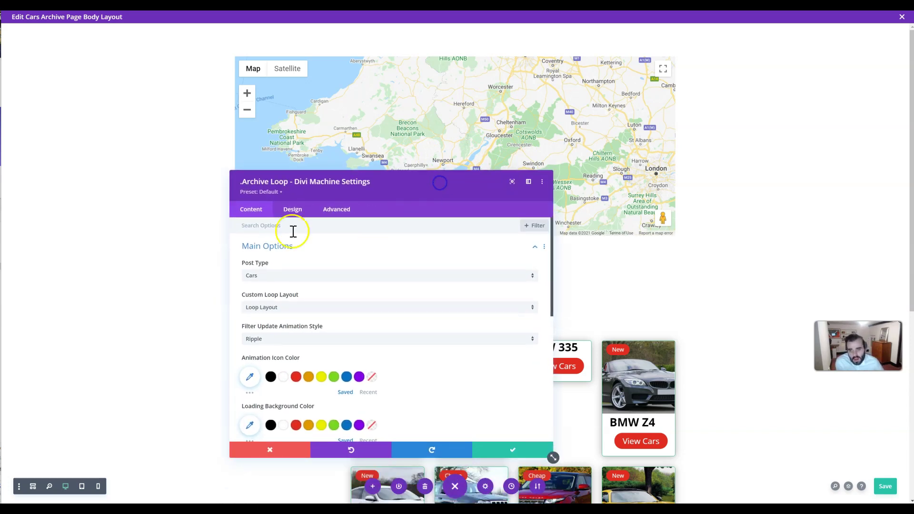
pyautogui.scroll(-5, 314, 362)
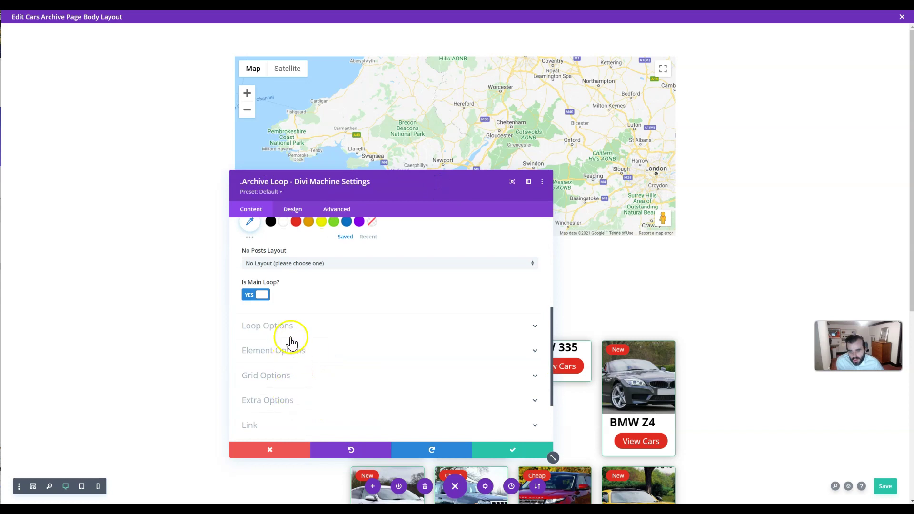
pyautogui.click(298, 353)
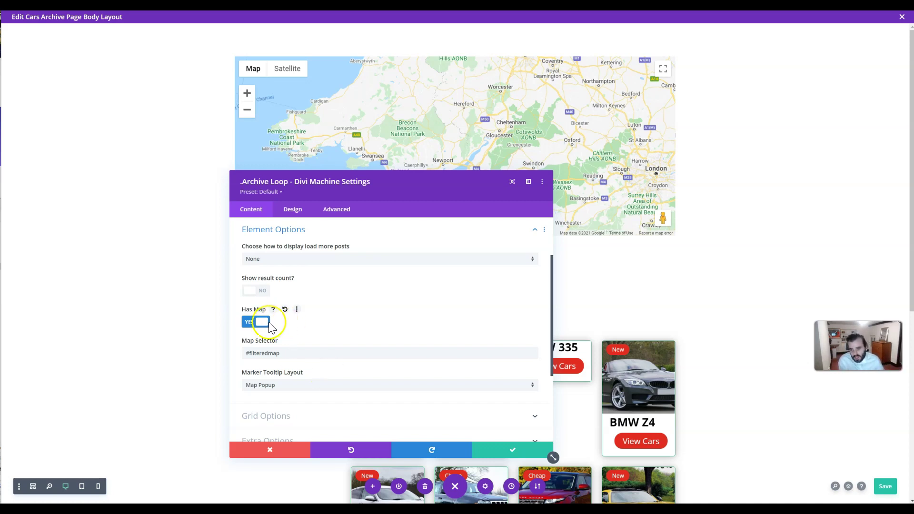
pyautogui.moveTo(292, 356); pyautogui.dragTo(239, 355)
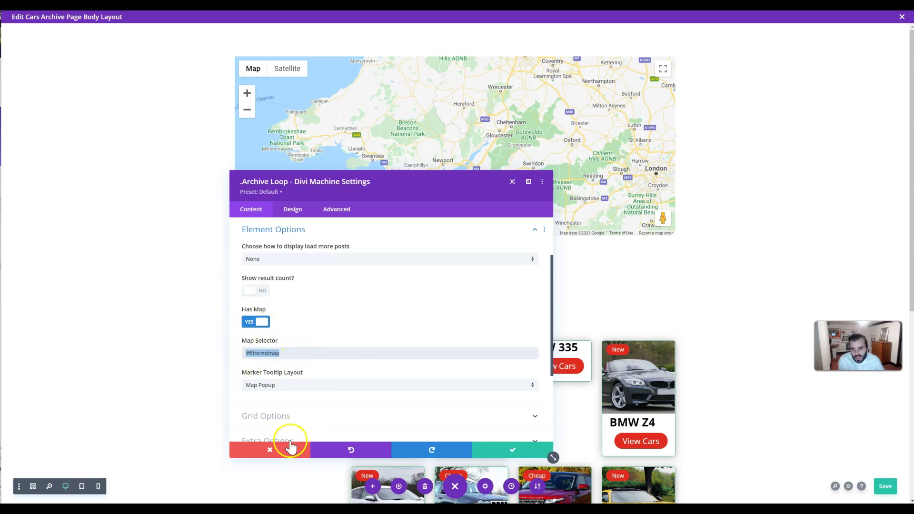
# Check the map module's CSS ID 'filteredmap' under Advanced > CSS ID & Classes.
pyautogui.click(287, 450)
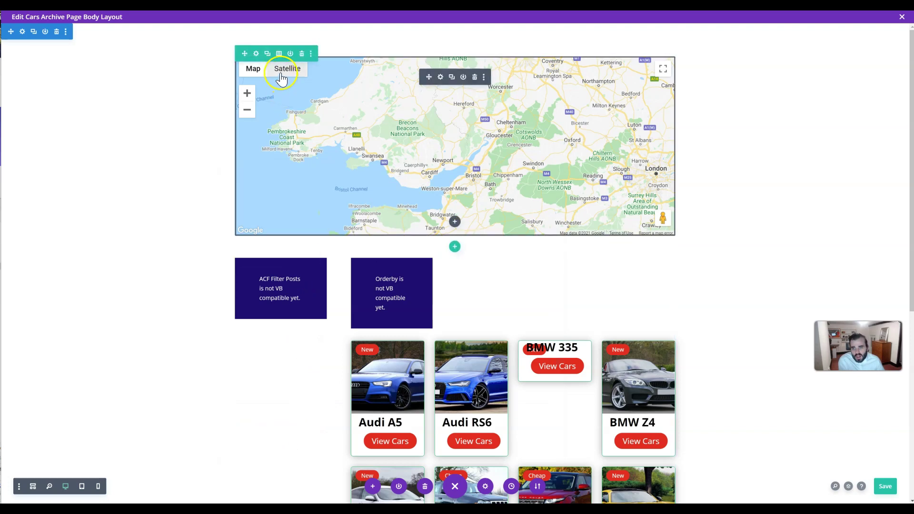
pyautogui.click(434, 77)
pyautogui.click(336, 209)
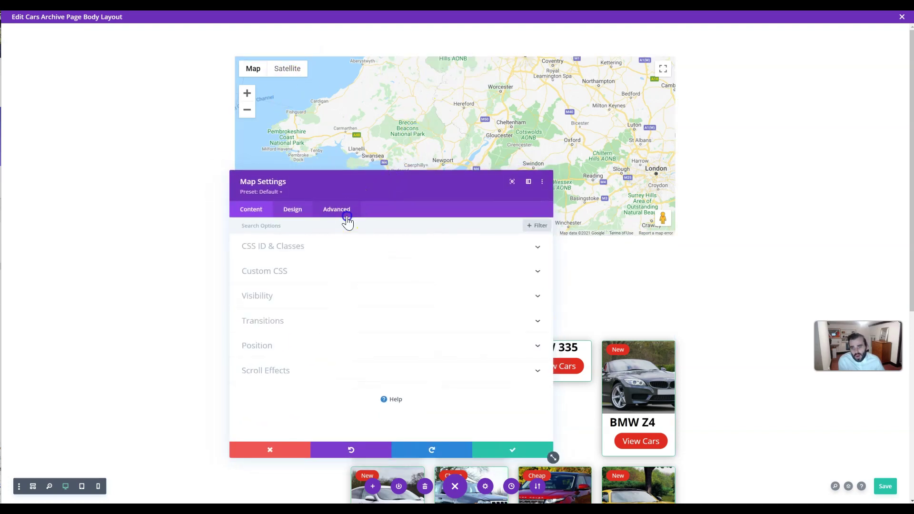
pyautogui.click(271, 247)
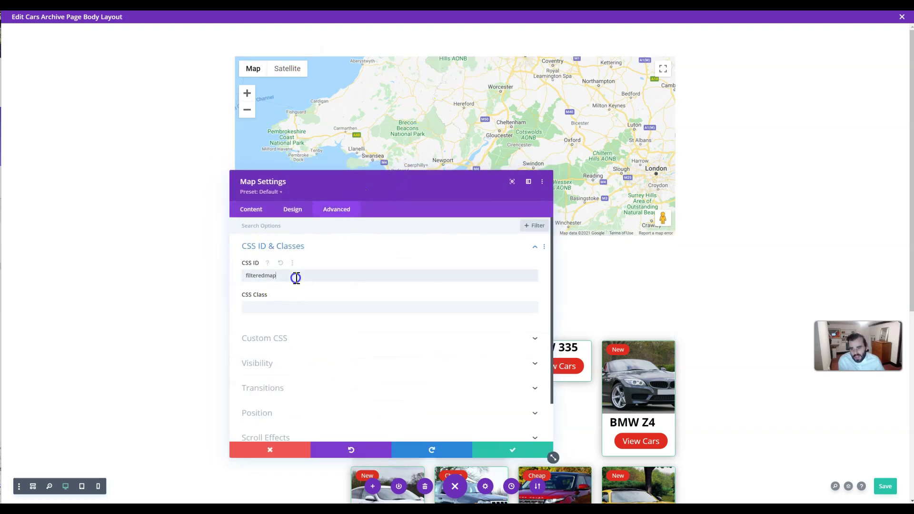
pyautogui.moveTo(295, 275); pyautogui.dragTo(209, 290)
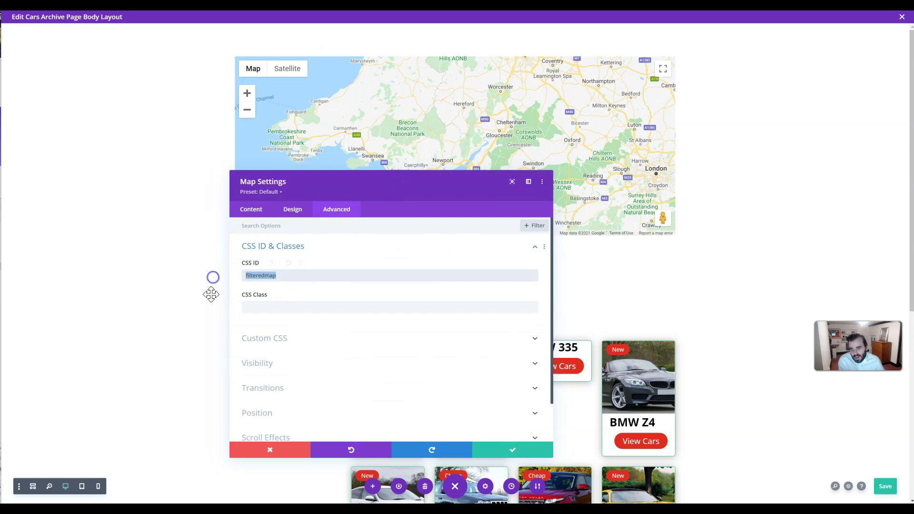
pyautogui.click(275, 306)
pyautogui.moveTo(284, 275); pyautogui.dragTo(225, 279)
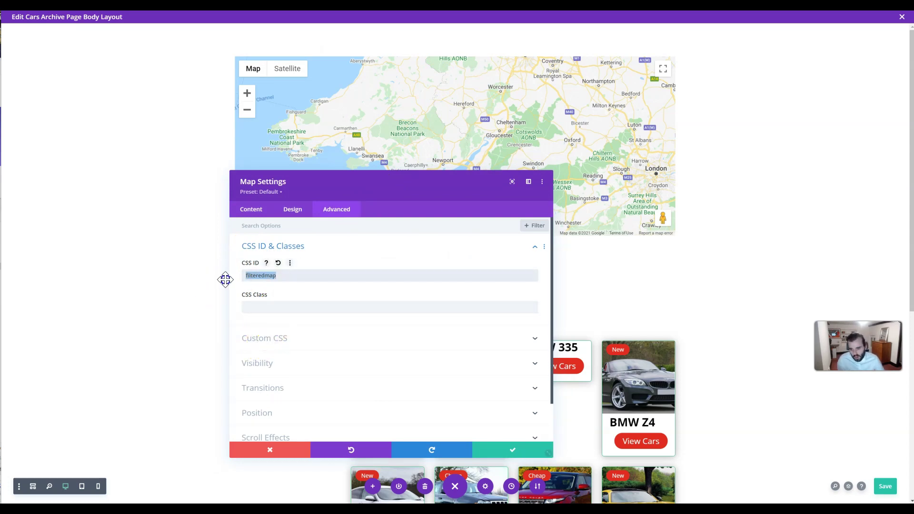
pyautogui.click(512, 450)
# Confirm the Archive Loop's Element Options Map Selector is '#filteredmap'.
pyautogui.click(496, 355)
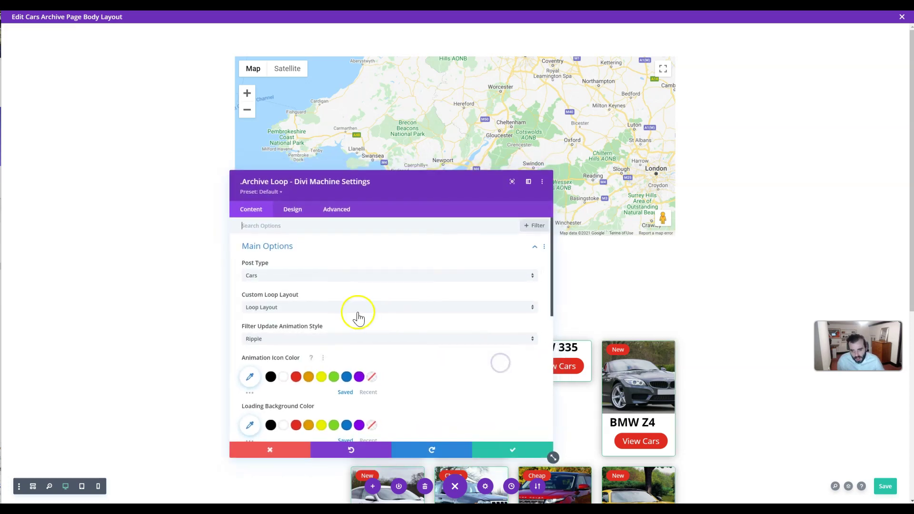
pyautogui.scroll(-3, 303, 331)
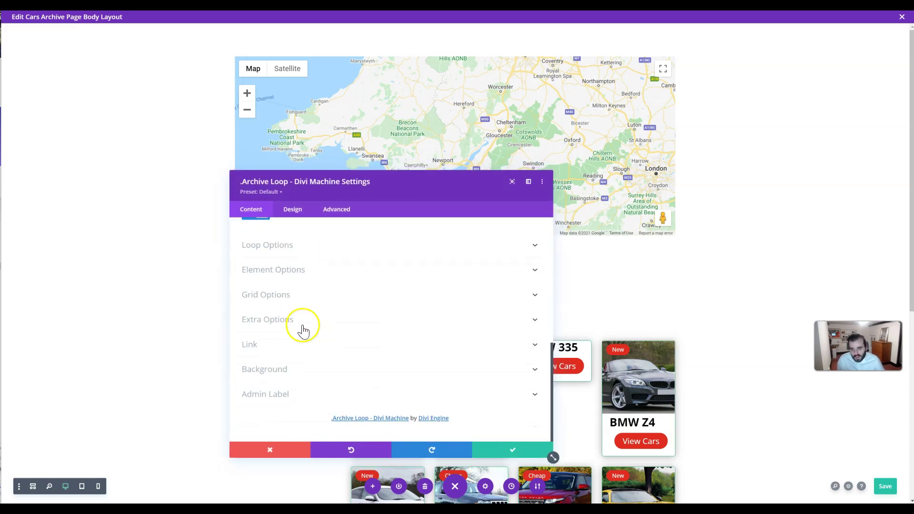
pyautogui.click(291, 268)
pyautogui.scroll(3, 290, 271)
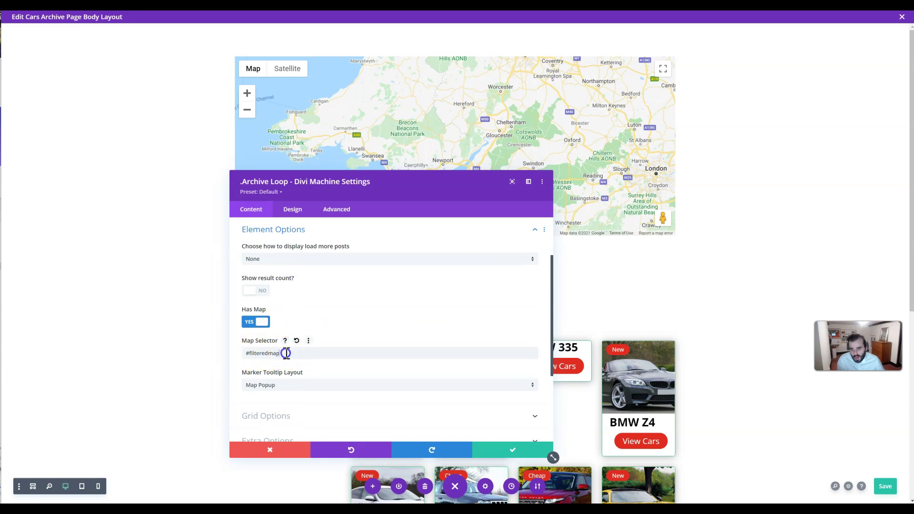
pyautogui.moveTo(285, 353); pyautogui.dragTo(234, 354)
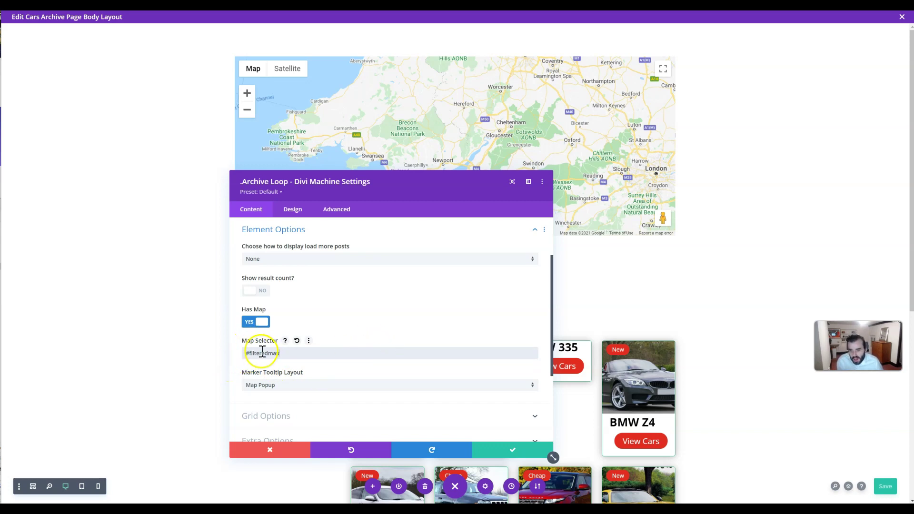
pyautogui.moveTo(286, 202); pyautogui.dragTo(376, 276)
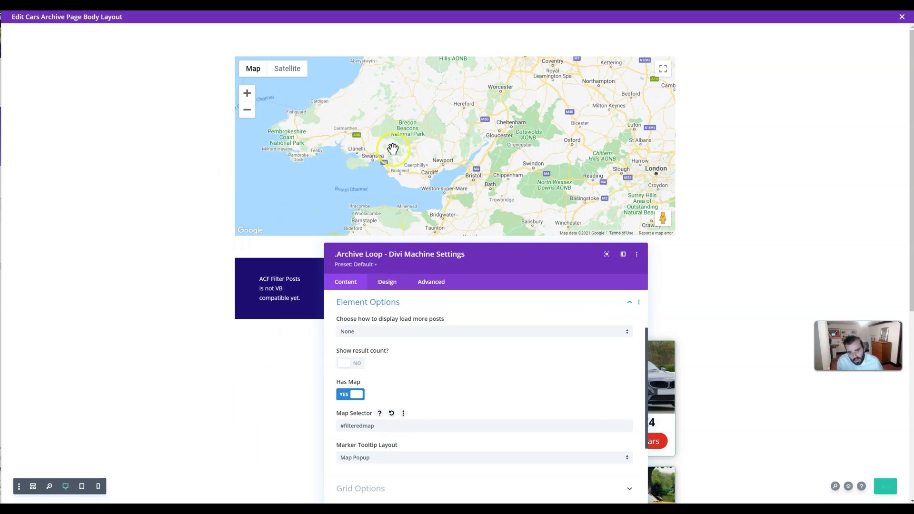
pyautogui.scroll(-1, 429, 456)
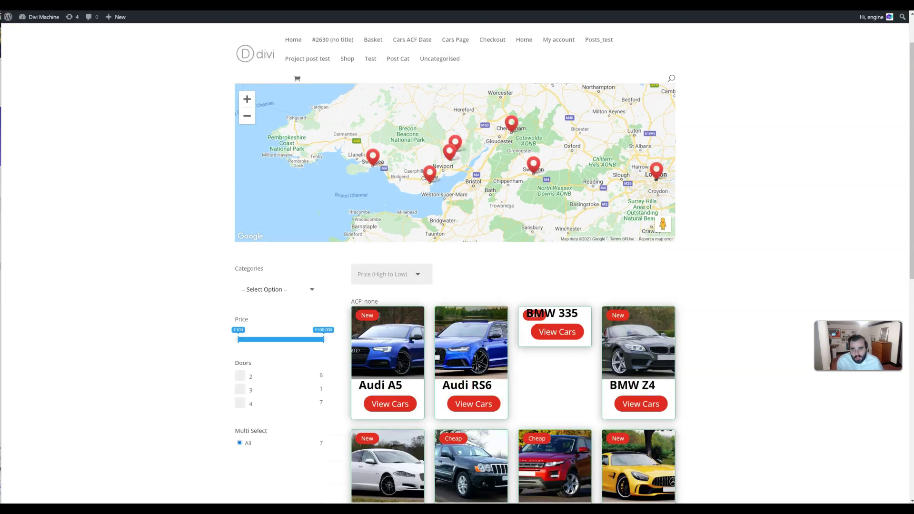
# Preview the Audi A5 marker popup on the archive map.
pyautogui.click(455, 162)
pyautogui.click(490, 127)
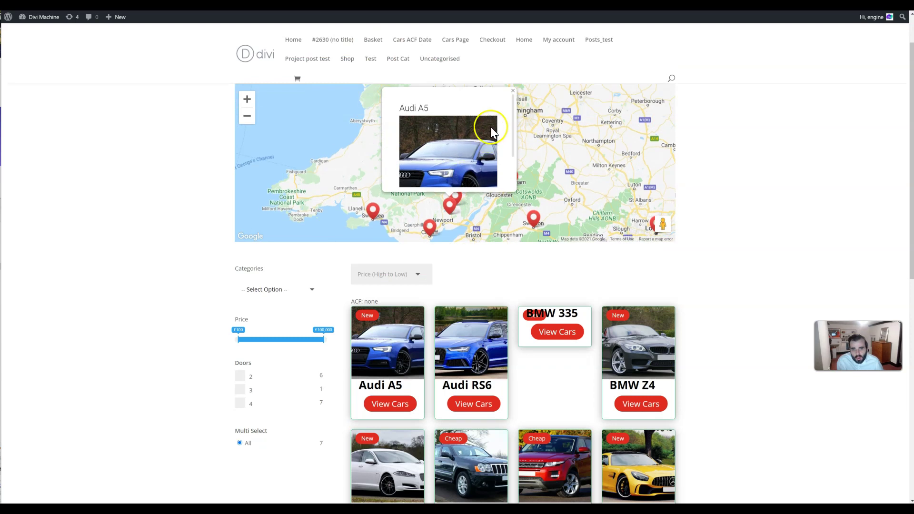
pyautogui.scroll(1, 490, 126)
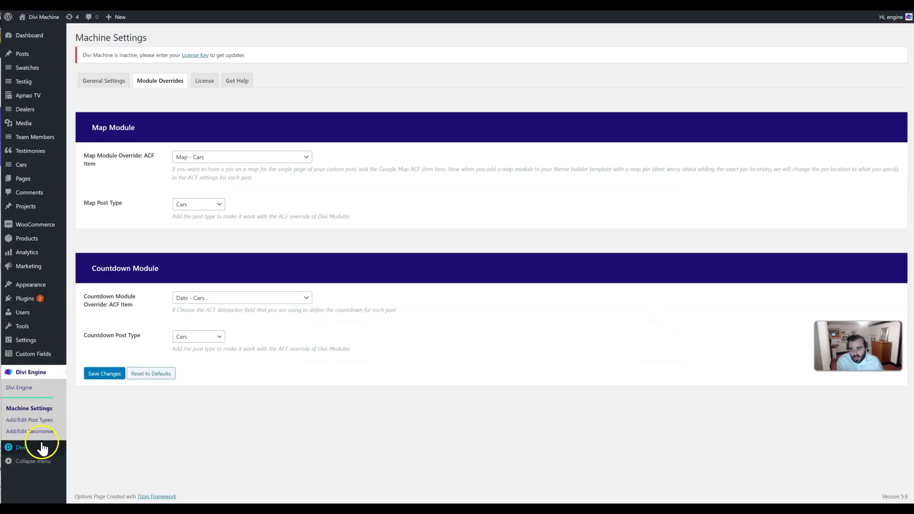
# Open the Map Popup layout from the Divi Library.
pyautogui.moveTo(41, 447)
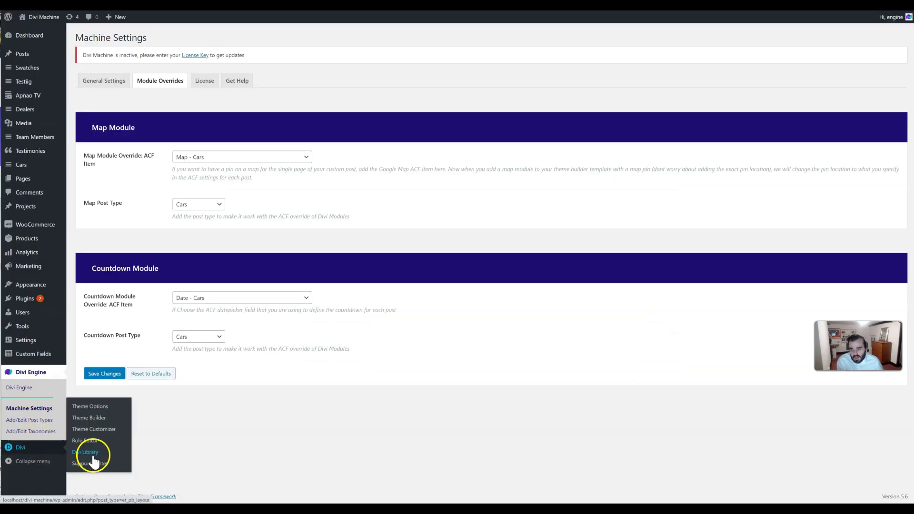
pyautogui.click(90, 453)
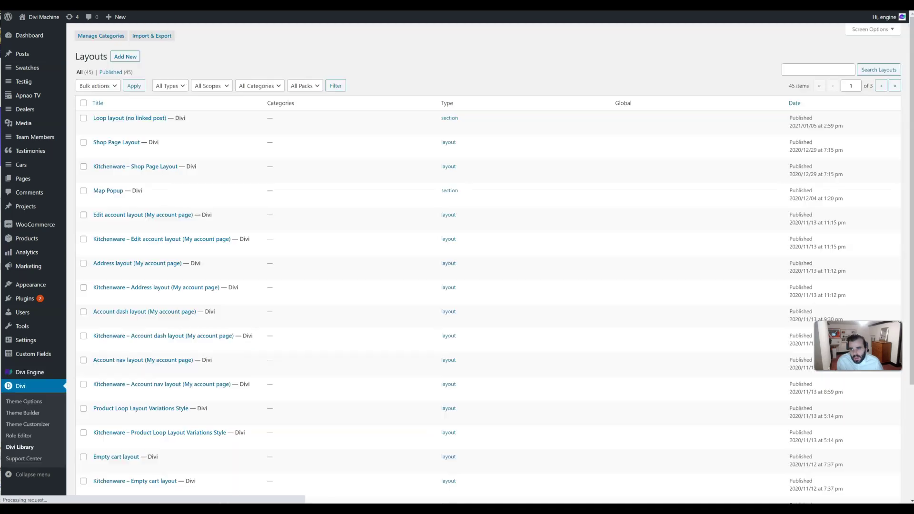
pyautogui.click(101, 195)
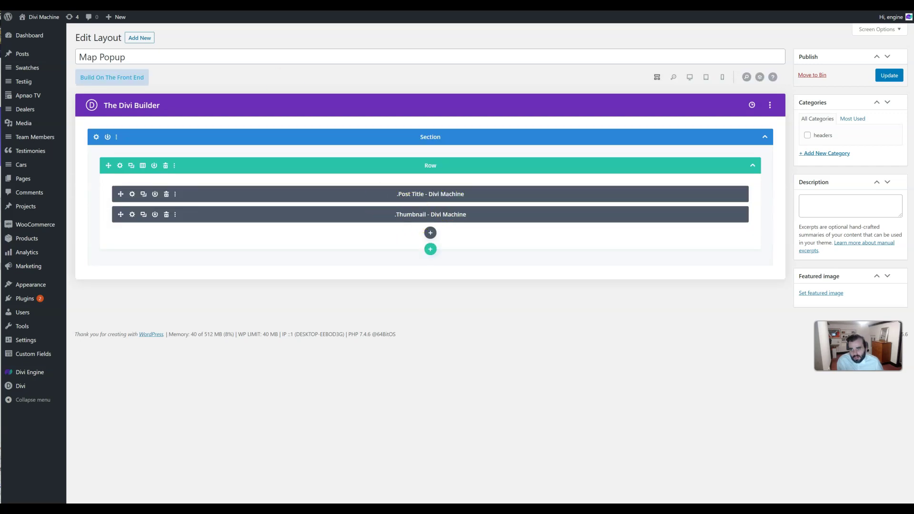
# Set the Archive Loop's Marker Tooltip Layout to Map Popup and save the body layout.
pyautogui.hotkey('ctrl', 'Tab')
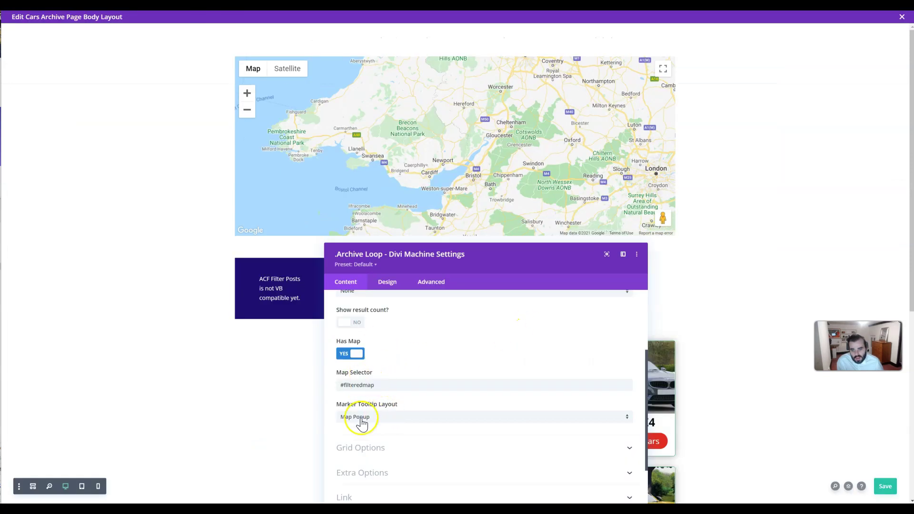
pyautogui.click(367, 421)
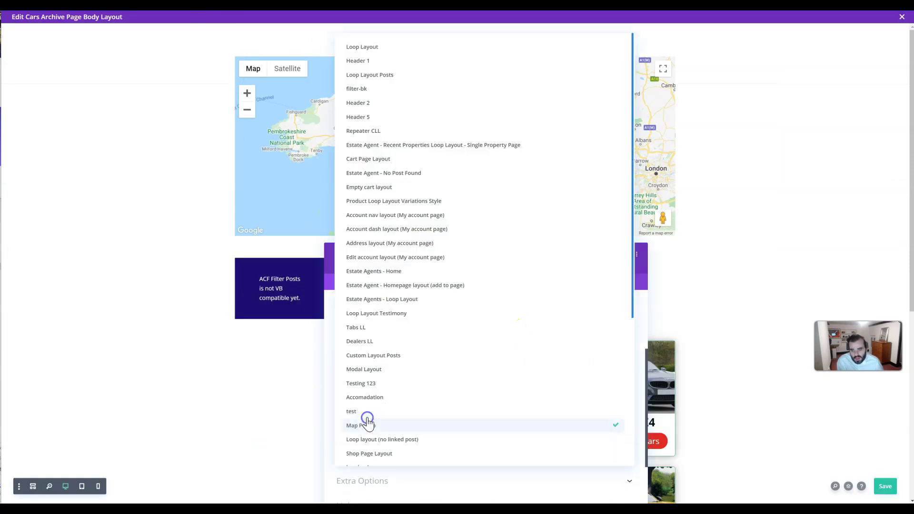
pyautogui.click(356, 427)
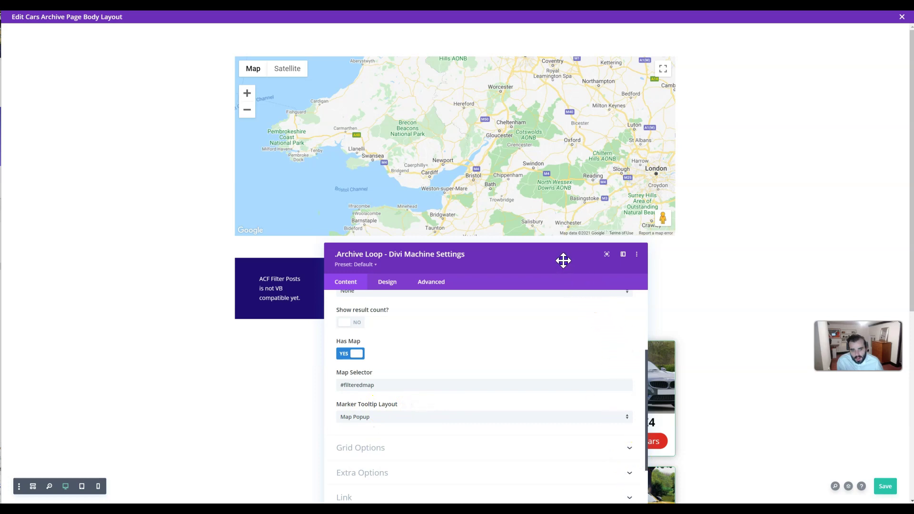
pyautogui.moveTo(563, 260); pyautogui.dragTo(518, 98)
pyautogui.click(563, 361)
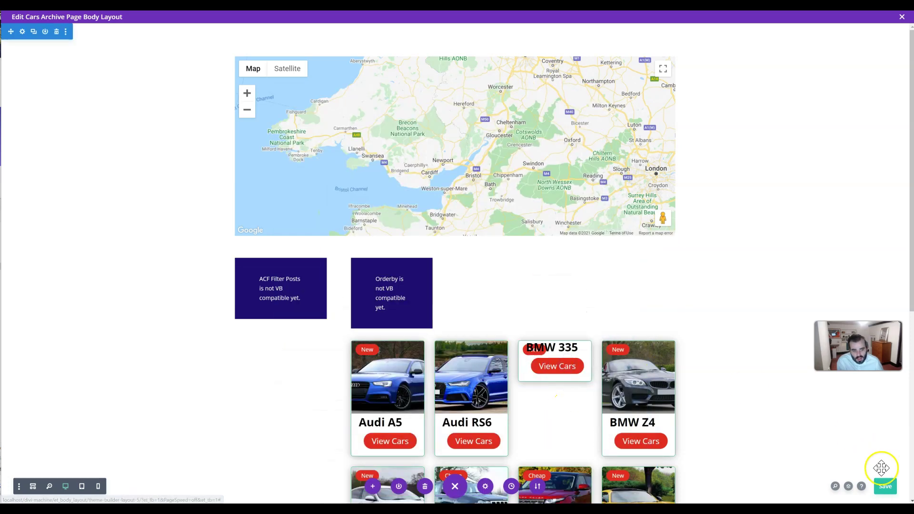
pyautogui.click(884, 488)
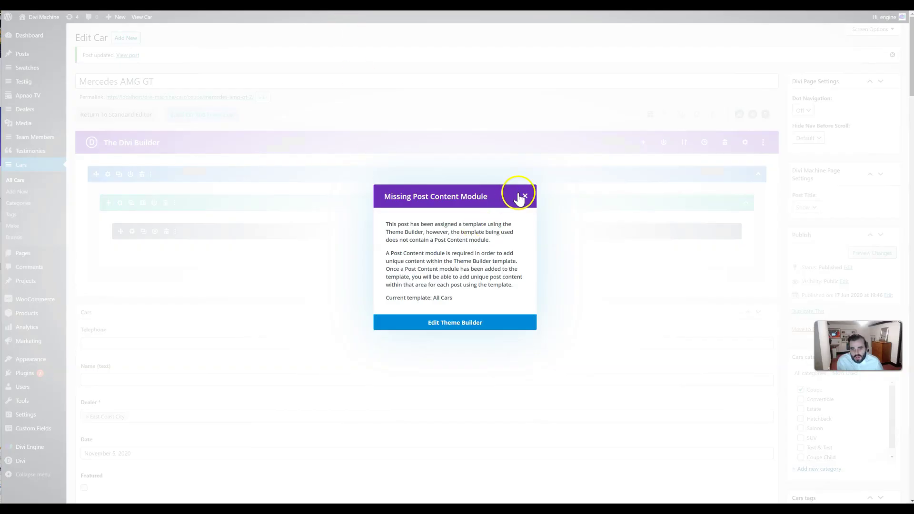
# Dismiss the missing Post Content notice and check the Mercedes AMG GT's Map location, Swansea.
pyautogui.click(525, 195)
pyautogui.scroll(-20, 297, 257)
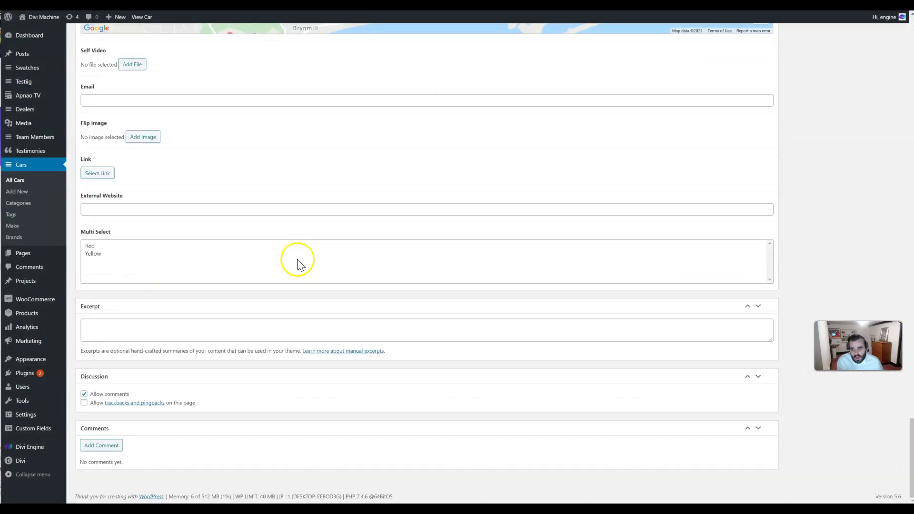
pyautogui.scroll(3, 299, 267)
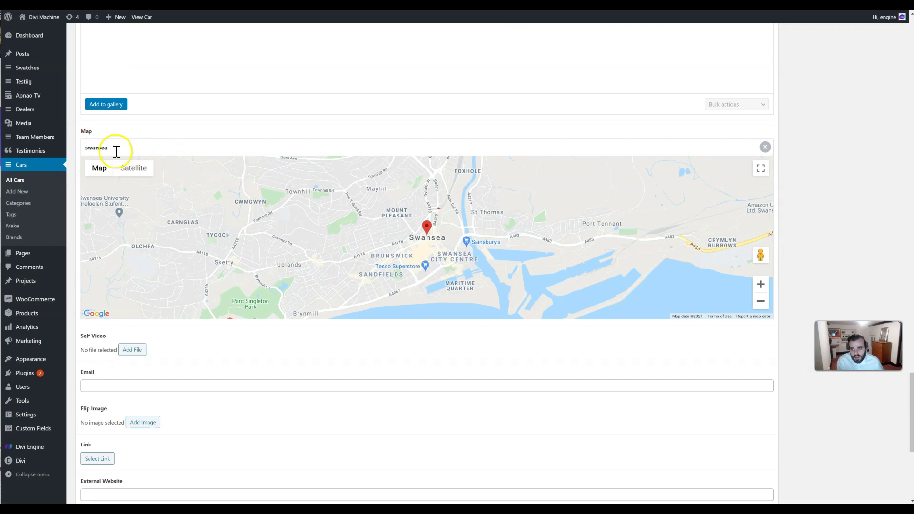
pyautogui.moveTo(133, 149); pyautogui.dragTo(73, 147)
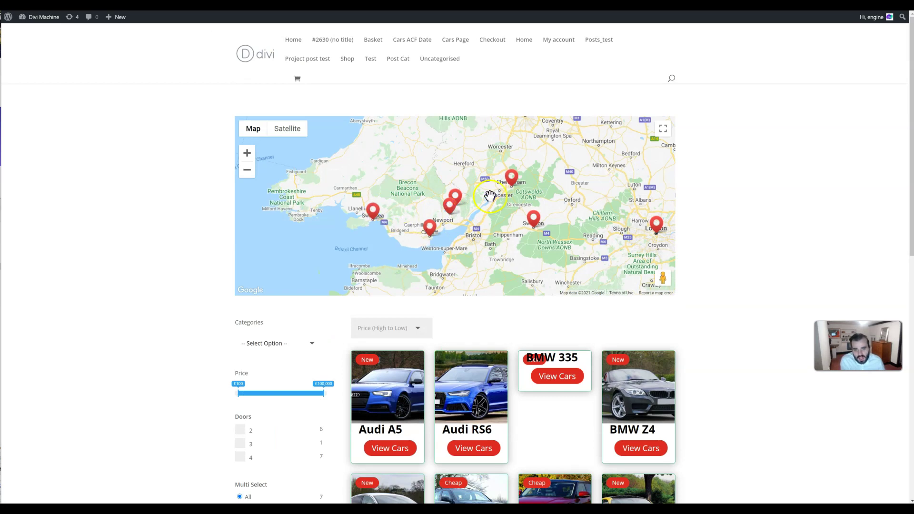
# Open the BMW 335, Audi RS6, Jeep Cherokee and BMW Z4 marker popups, then scroll down.
pyautogui.click(532, 222)
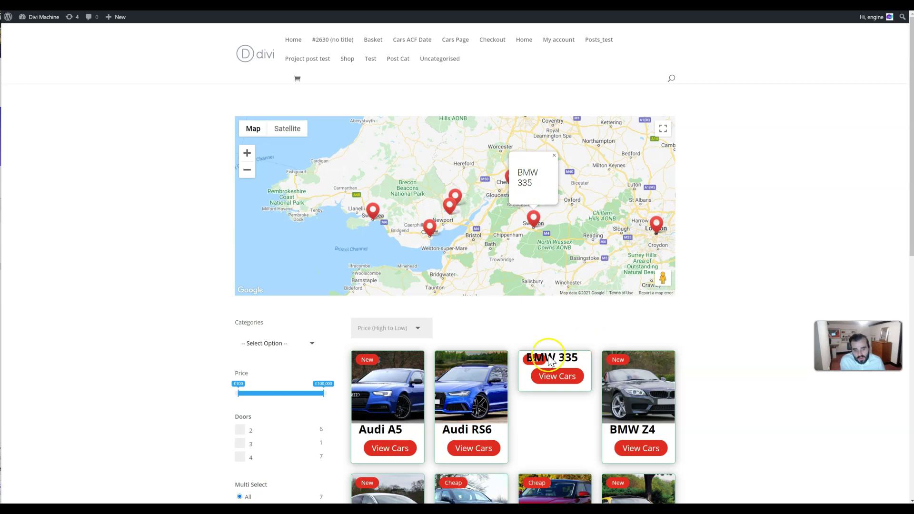
pyautogui.click(453, 198)
pyautogui.click(431, 284)
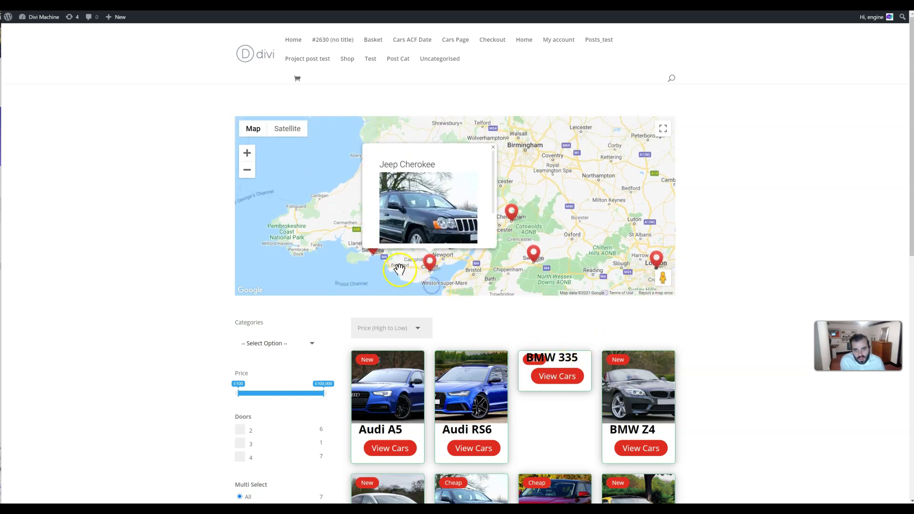
pyautogui.click(507, 213)
pyautogui.scroll(-2, 509, 213)
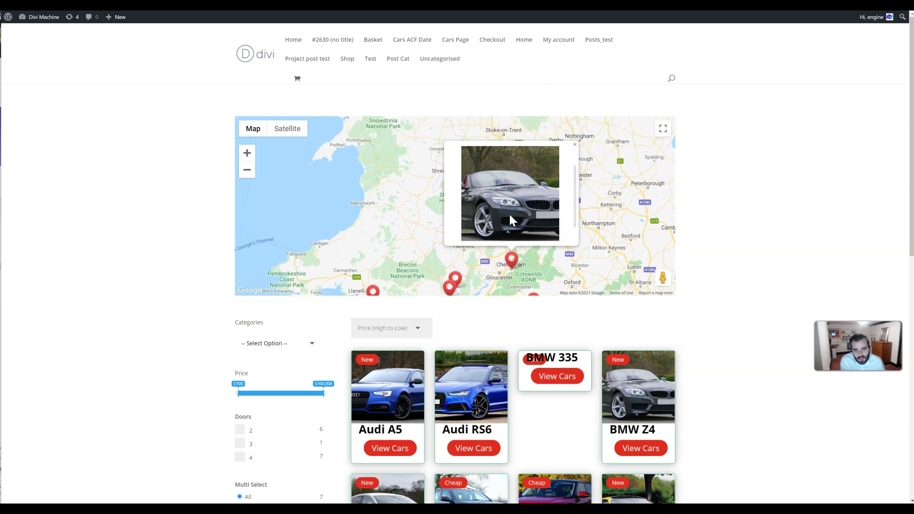
pyautogui.scroll(-1, 577, 242)
pyautogui.scroll(1, 631, 248)
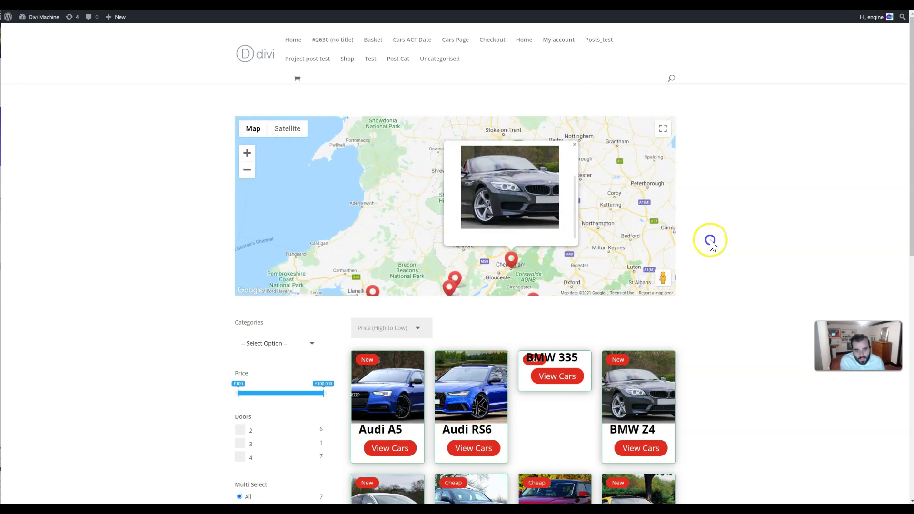
pyautogui.scroll(-1, 711, 253)
pyautogui.scroll(-3, 711, 254)
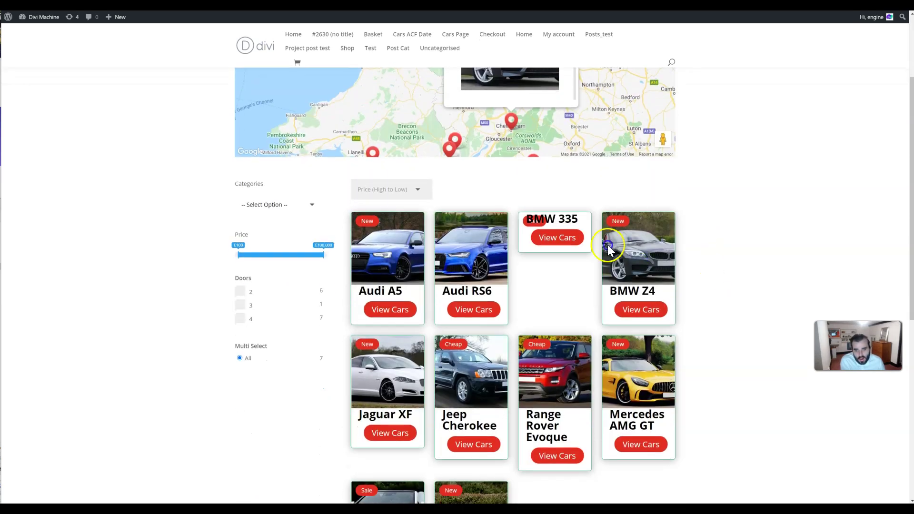
# Tick Doors '2', view the Mercedes AMG GT and BMW Z4 popups, then untick it.
pyautogui.click(247, 294)
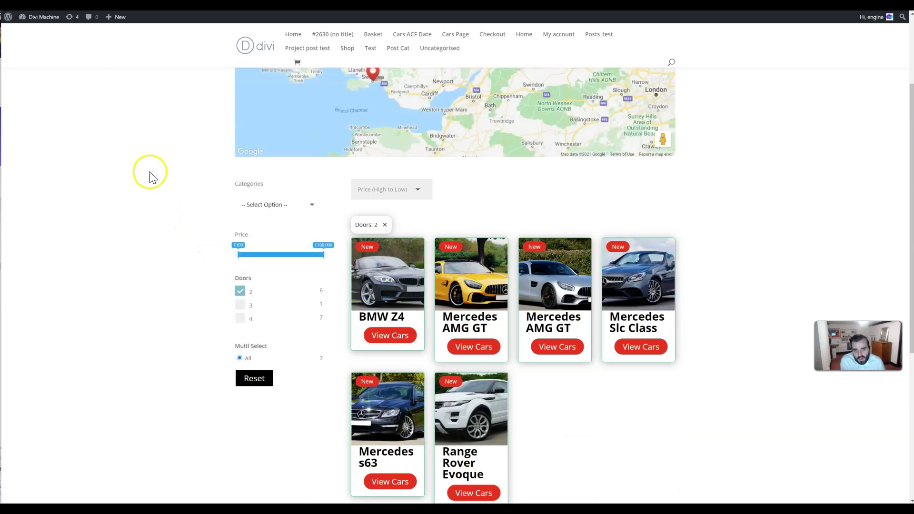
pyautogui.scroll(2, 149, 173)
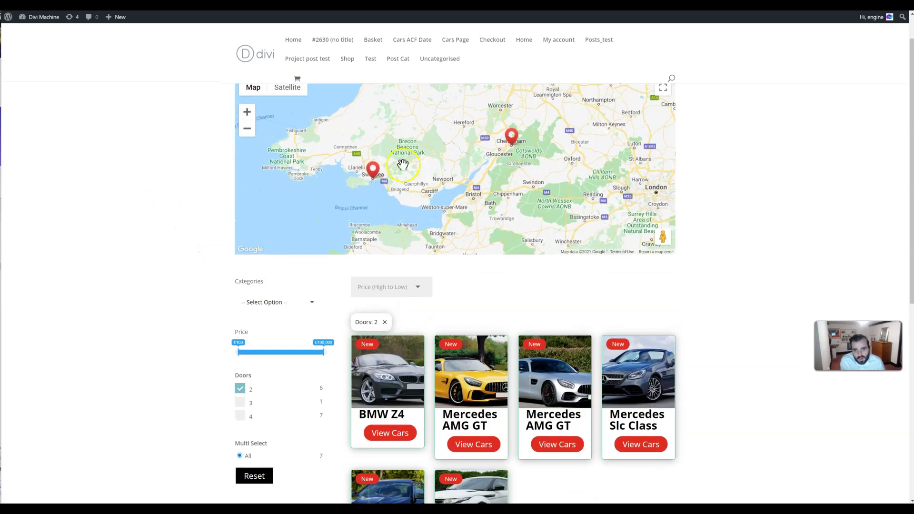
pyautogui.click(373, 170)
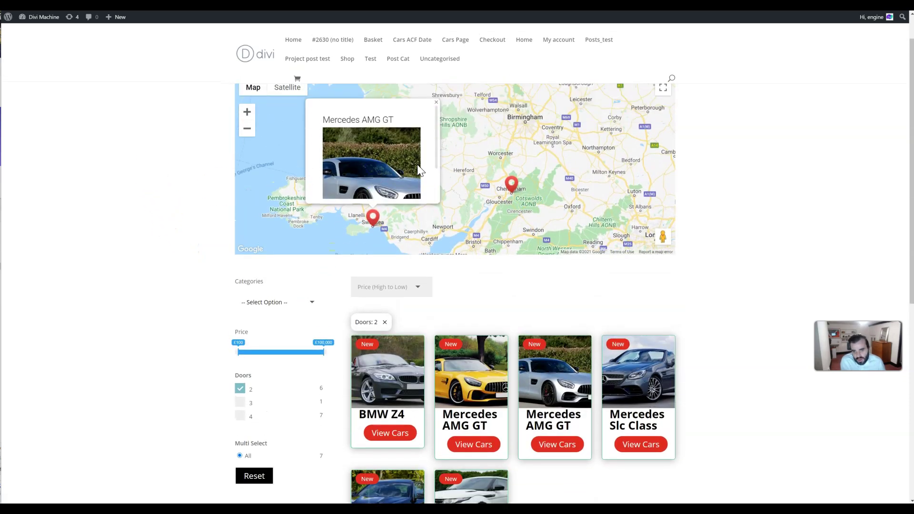
pyautogui.click(510, 188)
pyautogui.click(372, 253)
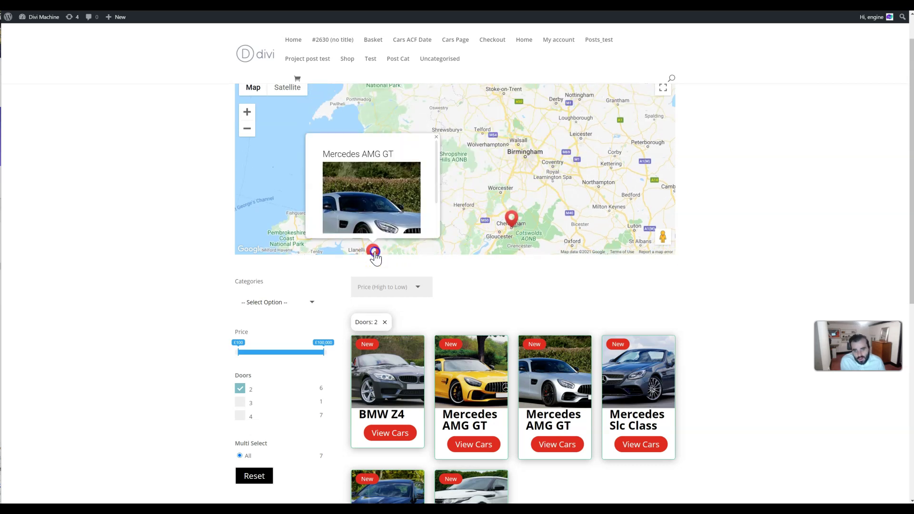
pyautogui.click(240, 389)
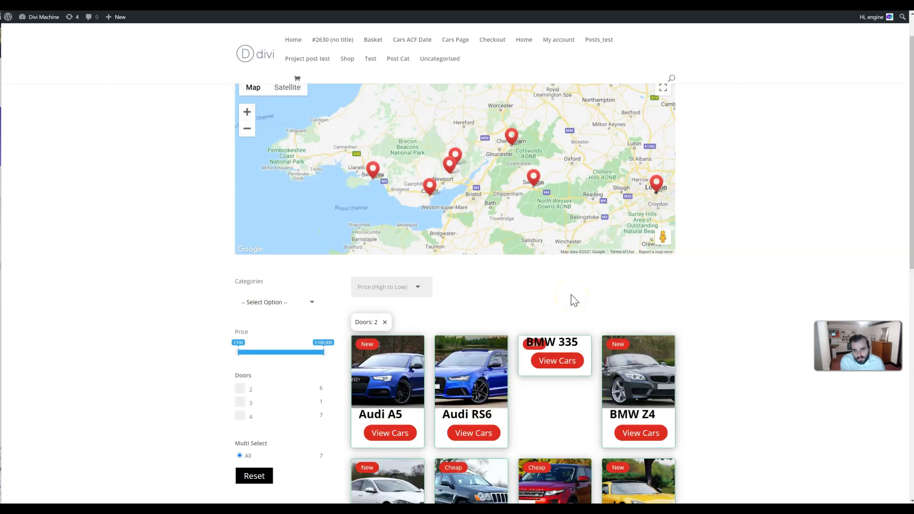
# Scroll the unfiltered archive and drag the map to centre the markers between Wales and London.
pyautogui.scroll(1, 575, 300)
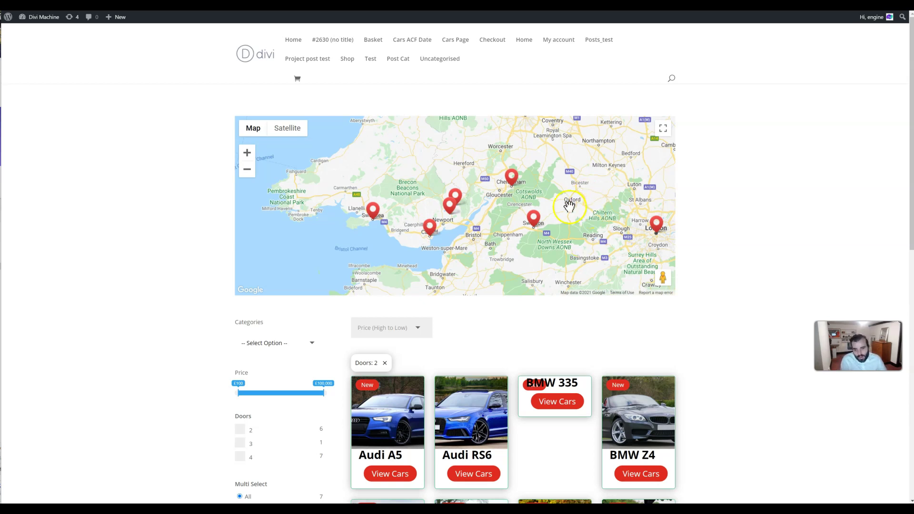
pyautogui.scroll(-3, 445, 334)
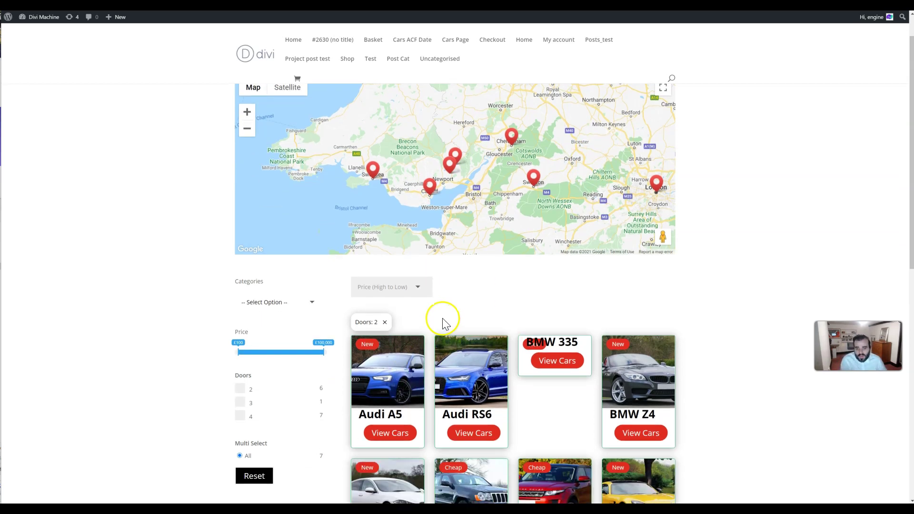
pyautogui.scroll(3, 383, 348)
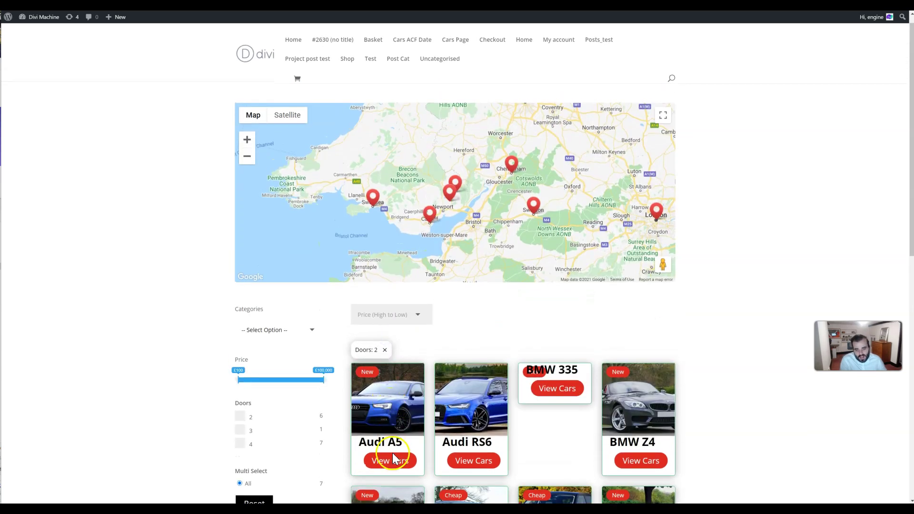
pyautogui.click(469, 461)
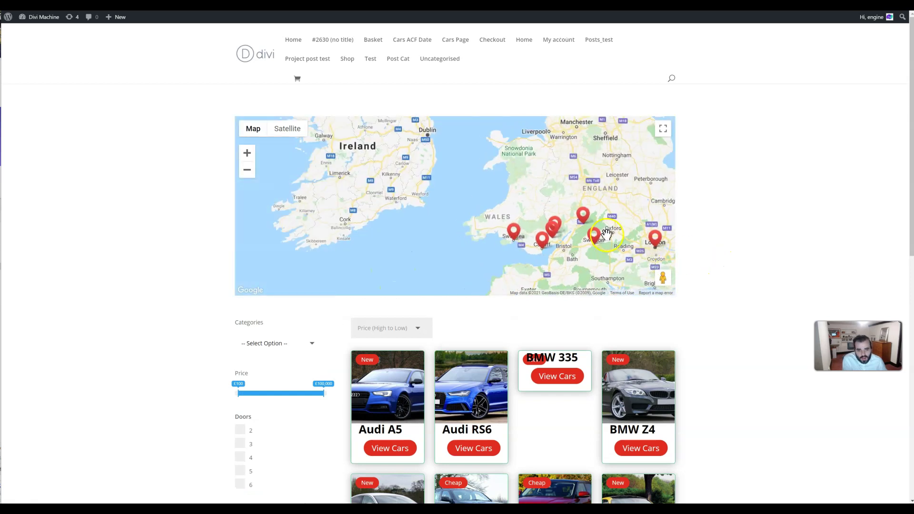
pyautogui.moveTo(638, 227); pyautogui.dragTo(590, 221)
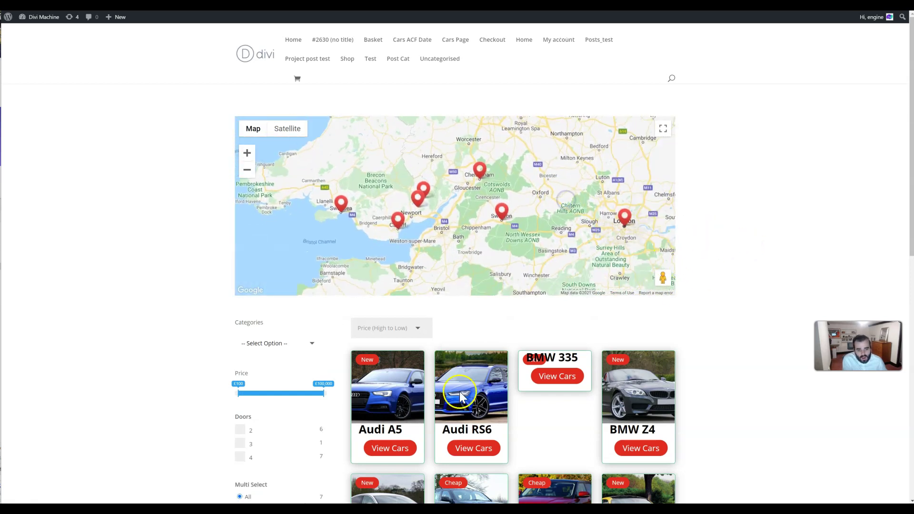
# Open the Audi A5 quick view, step through three more cars, then open the BMW Z4's.
pyautogui.click(395, 448)
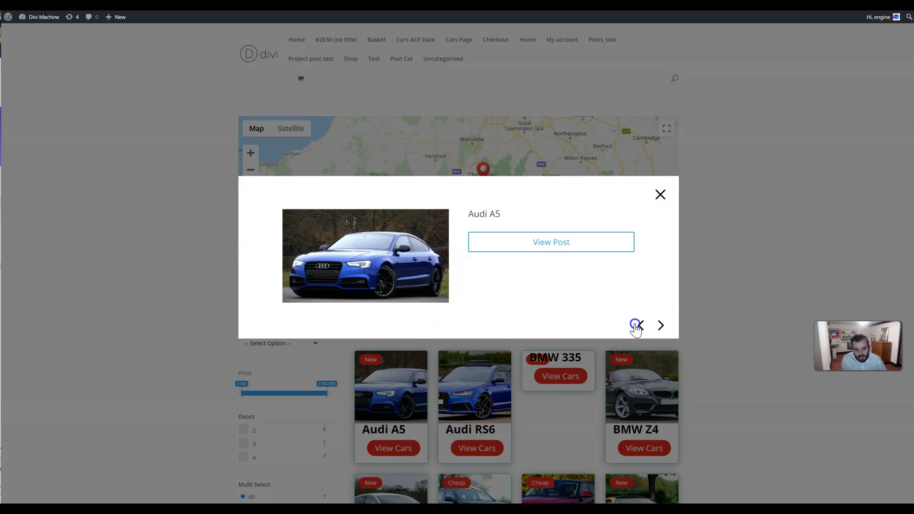
pyautogui.click(660, 326)
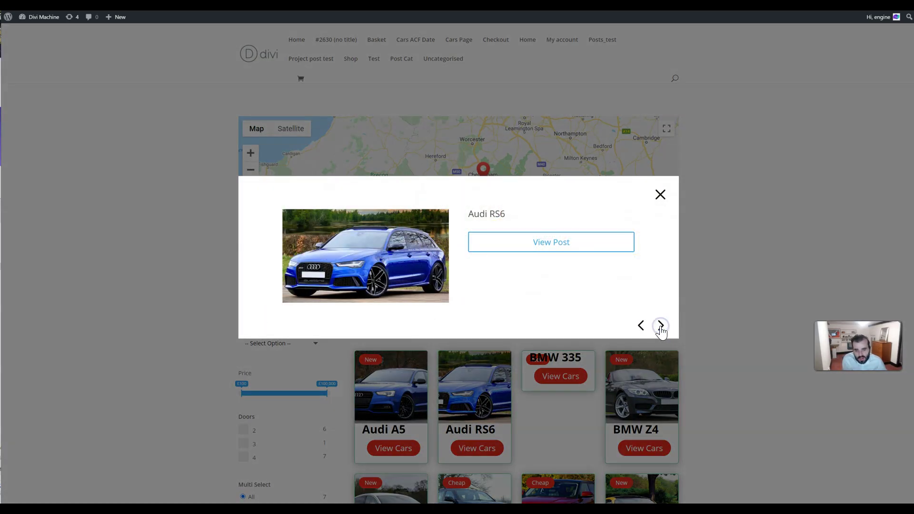
pyautogui.click(661, 326)
pyautogui.click(661, 326)
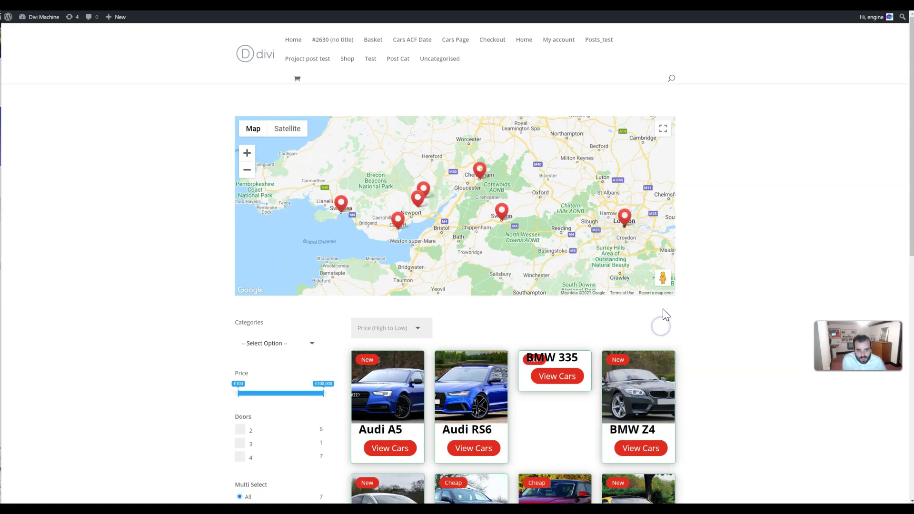
pyautogui.click(647, 448)
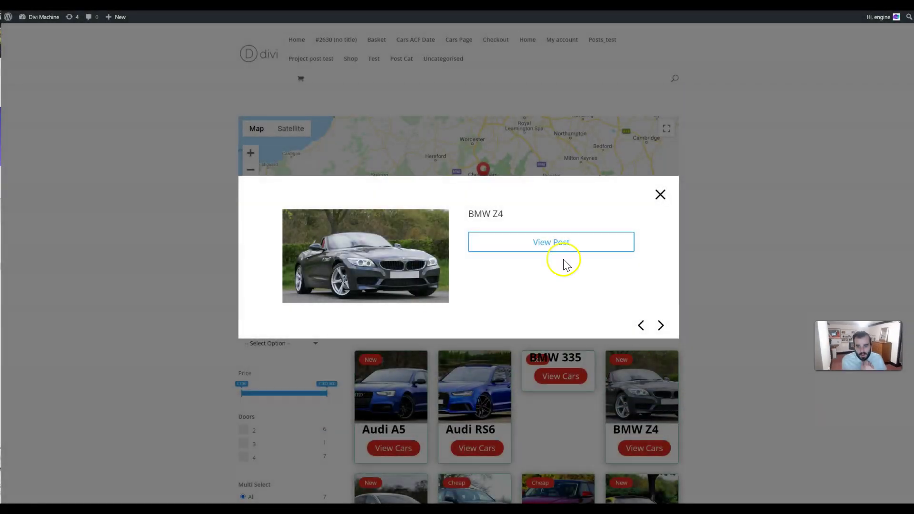
# Close the BMW Z4 popup and go to the Divi Library of saved layouts.
pyautogui.click(661, 194)
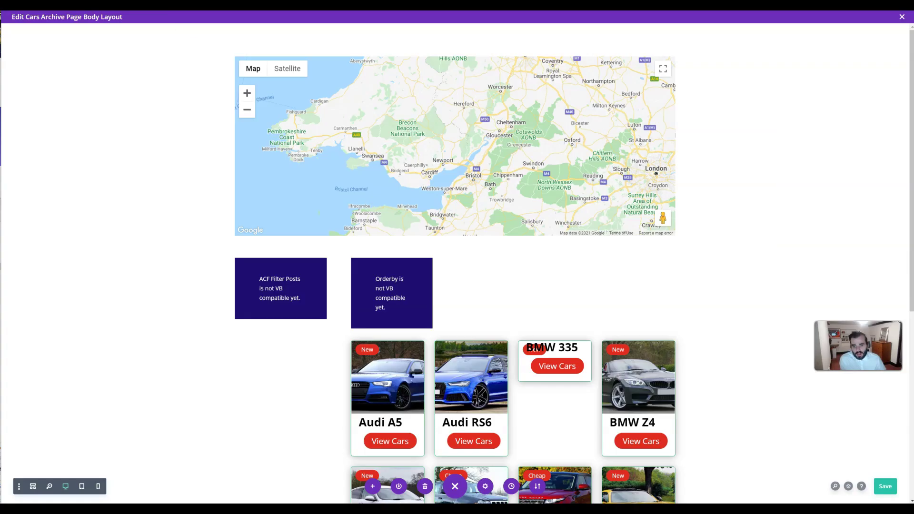
pyautogui.click(500, 361)
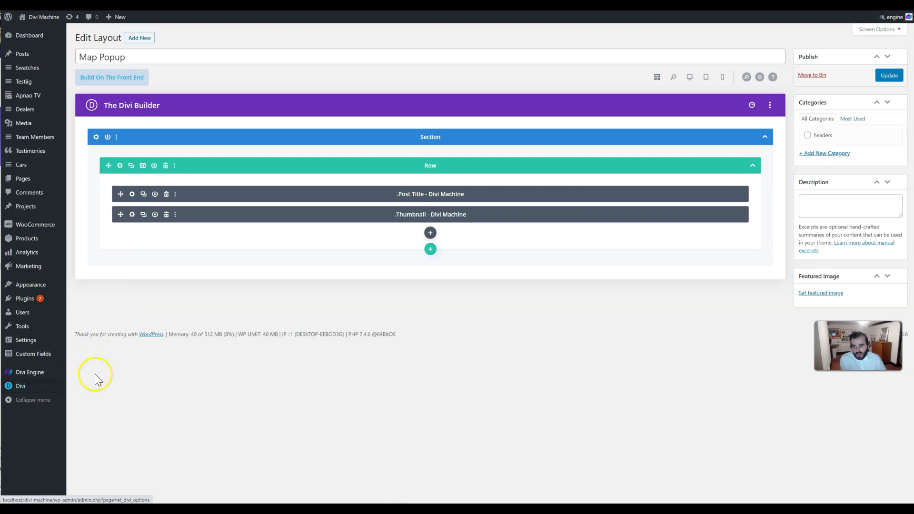
pyautogui.moveTo(40, 386)
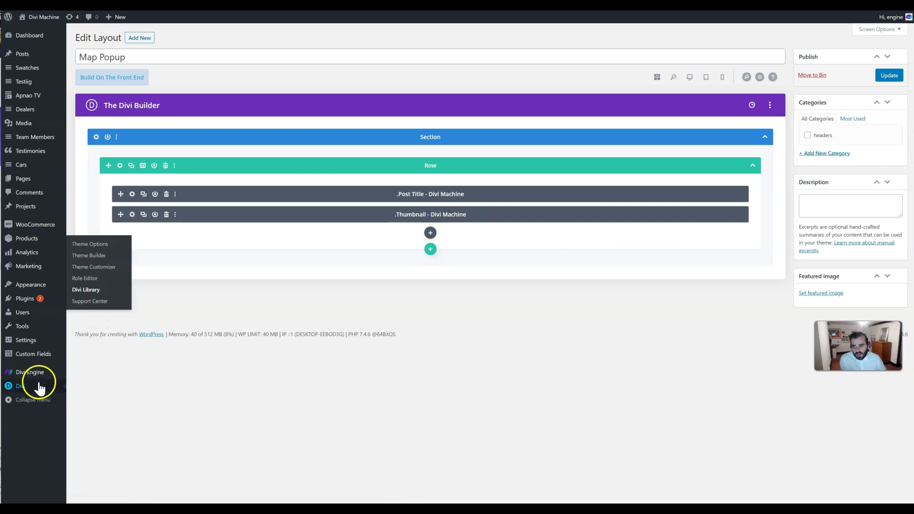
pyautogui.click(103, 290)
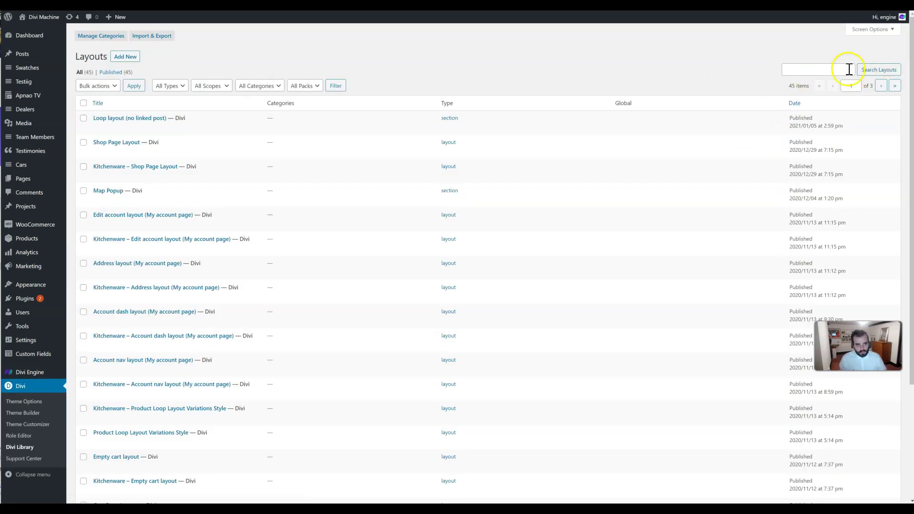
# Search the Divi Library for 'layout' and open Loop Layout from page 2 of the results.
pyautogui.click(827, 69)
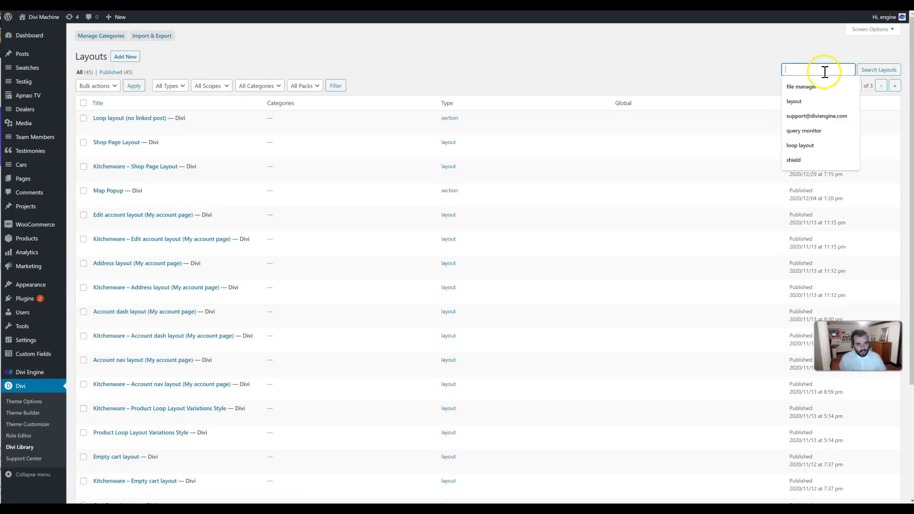
pyautogui.click(816, 105)
pyautogui.click(886, 72)
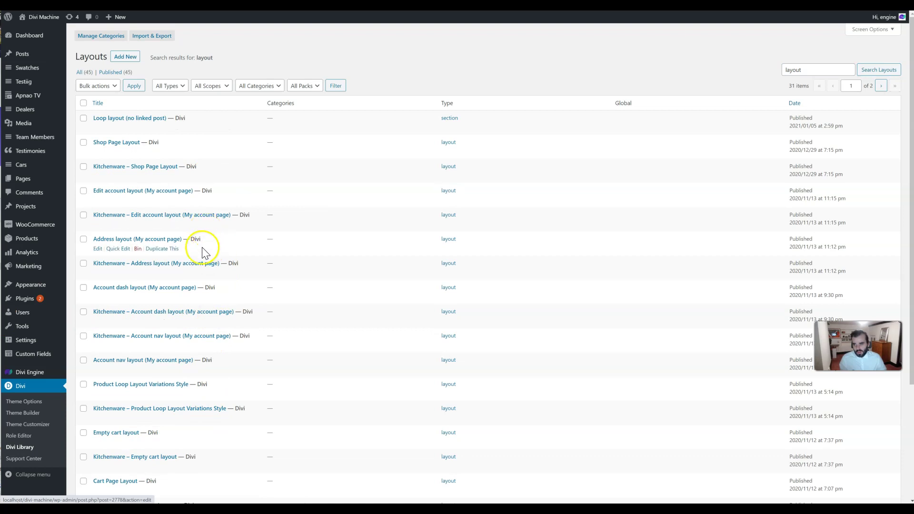
pyautogui.scroll(-4, 176, 343)
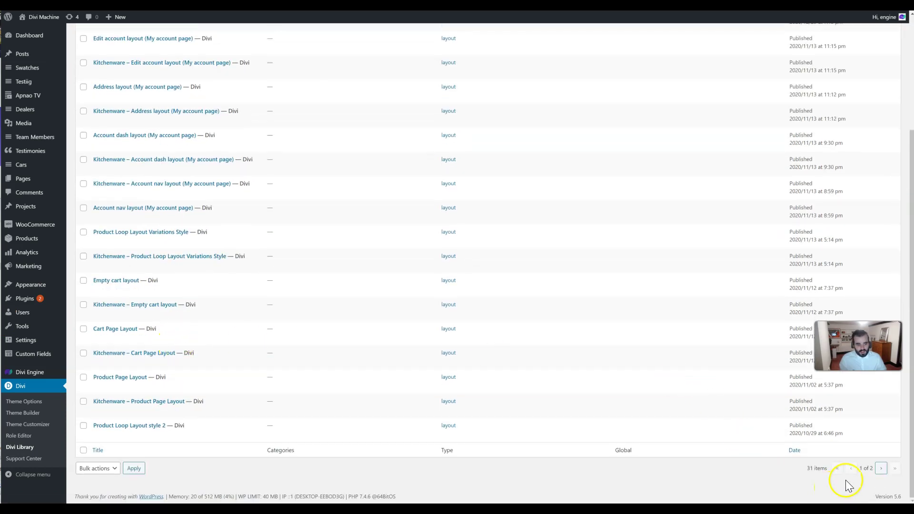
pyautogui.click(880, 469)
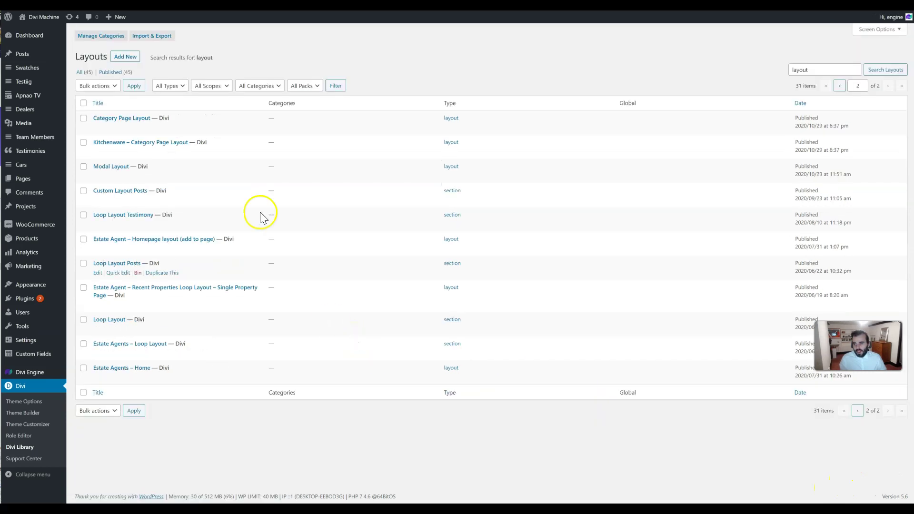
pyautogui.click(119, 324)
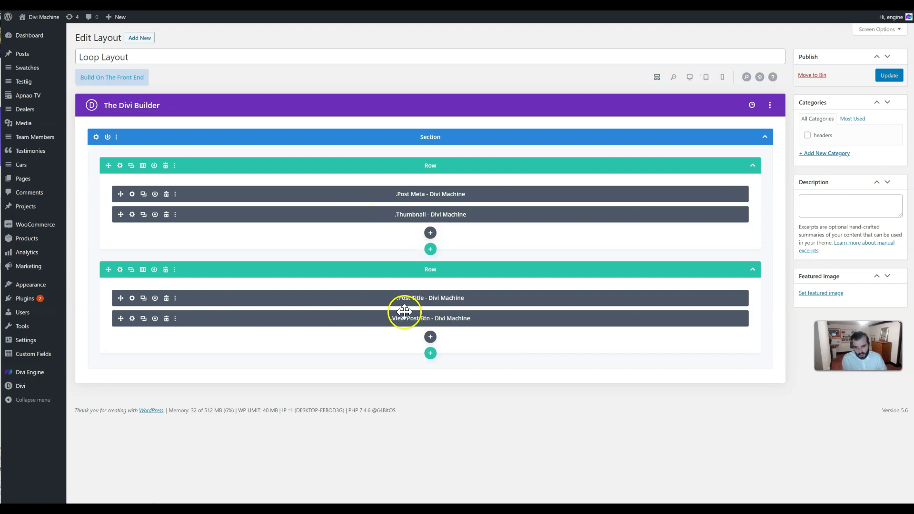
# Open the View Post button settings, re-enable its modal option, and preview the Audi A5 quick view.
pyautogui.click(133, 320)
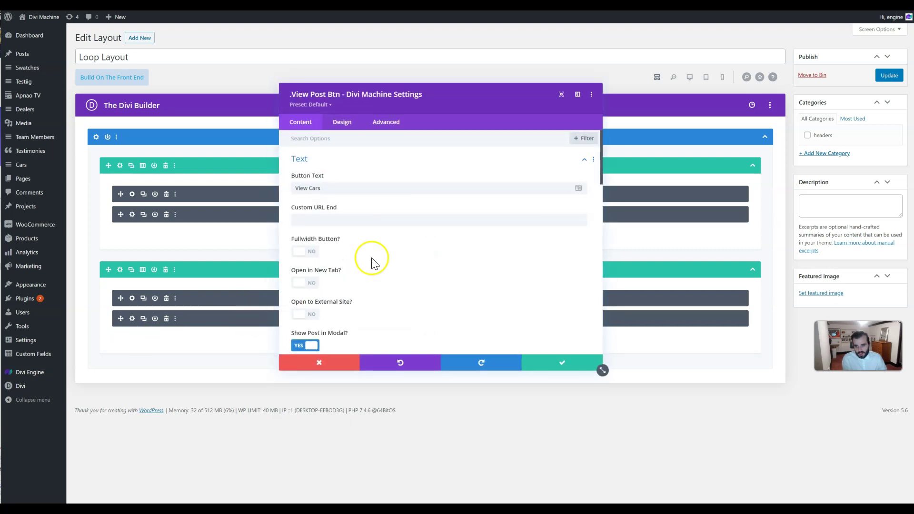
pyautogui.scroll(-2, 334, 248)
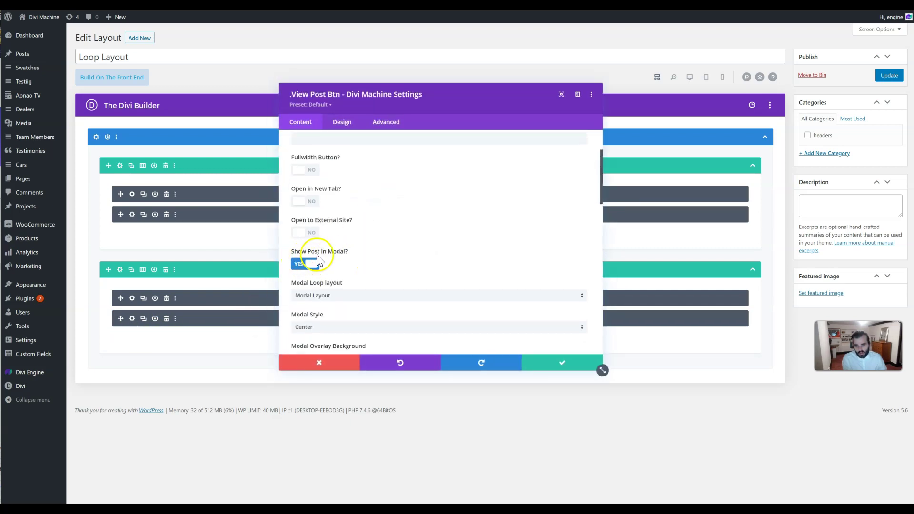
pyautogui.click(306, 263)
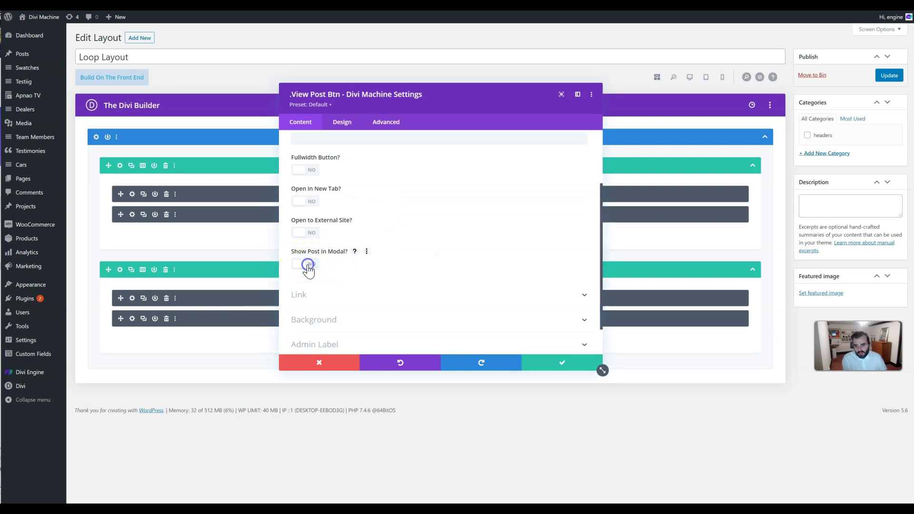
pyautogui.click(303, 266)
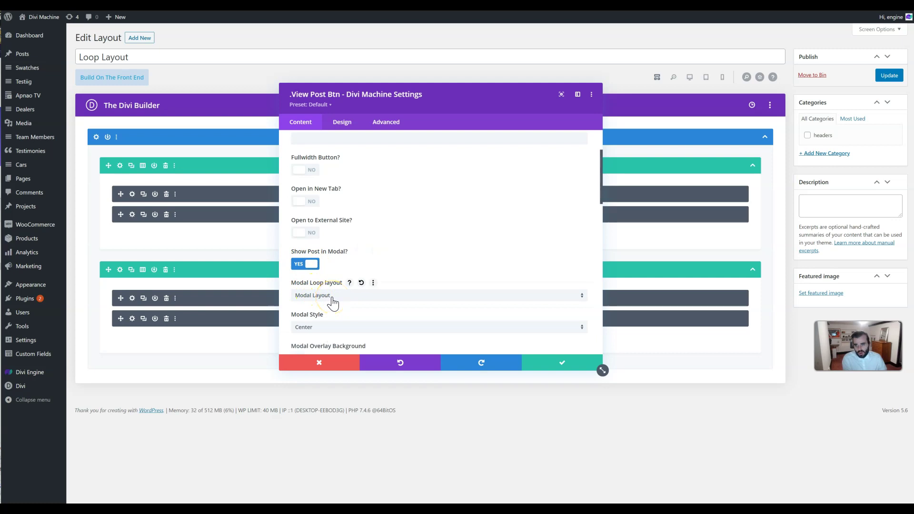
pyautogui.click(183, 52)
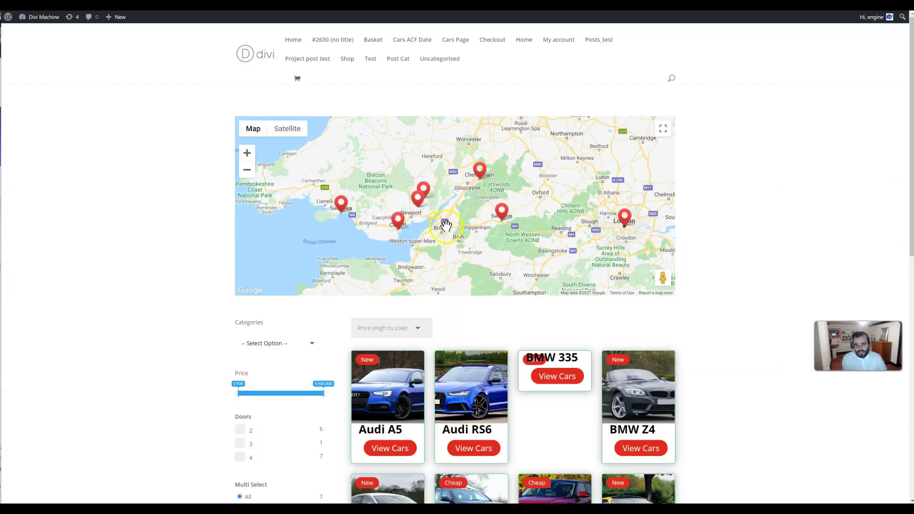
pyautogui.click(401, 448)
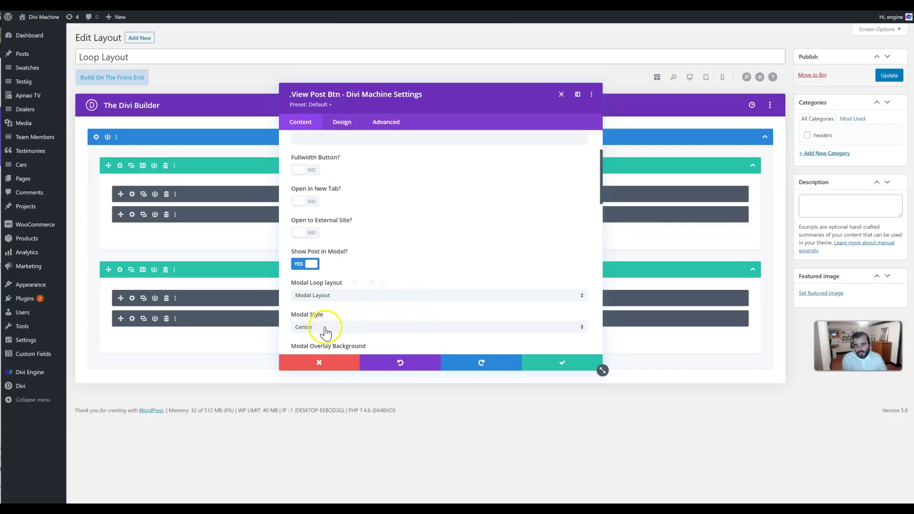
# Set the View Post button's Modal Style to Side and update the Loop Layout.
pyautogui.click(319, 329)
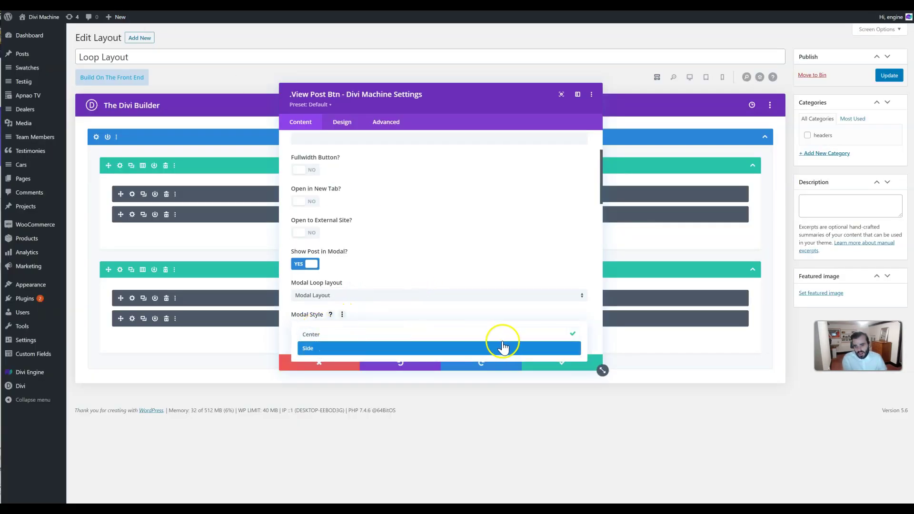
pyautogui.click(507, 347)
pyautogui.click(561, 362)
pyautogui.click(888, 76)
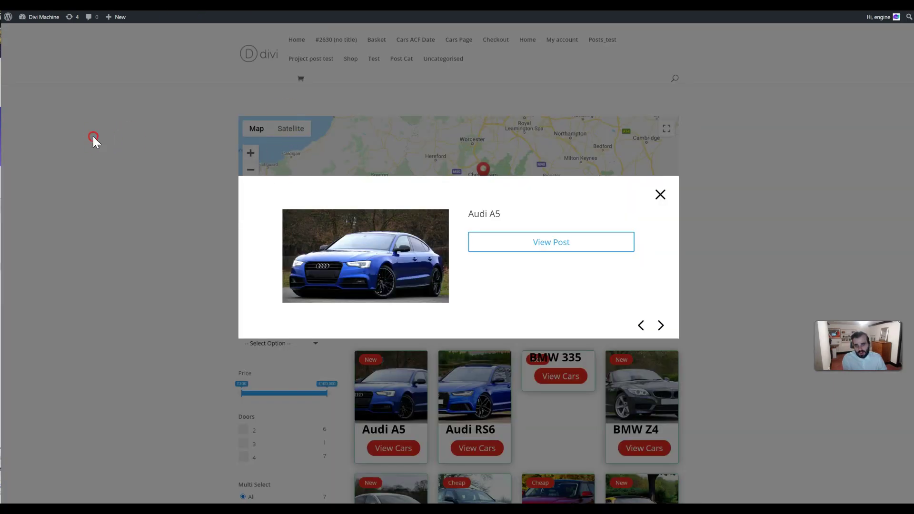
# Reload the cars page to pick up the Side modal change.
pyautogui.rightClick(92, 138)
pyautogui.click(135, 161)
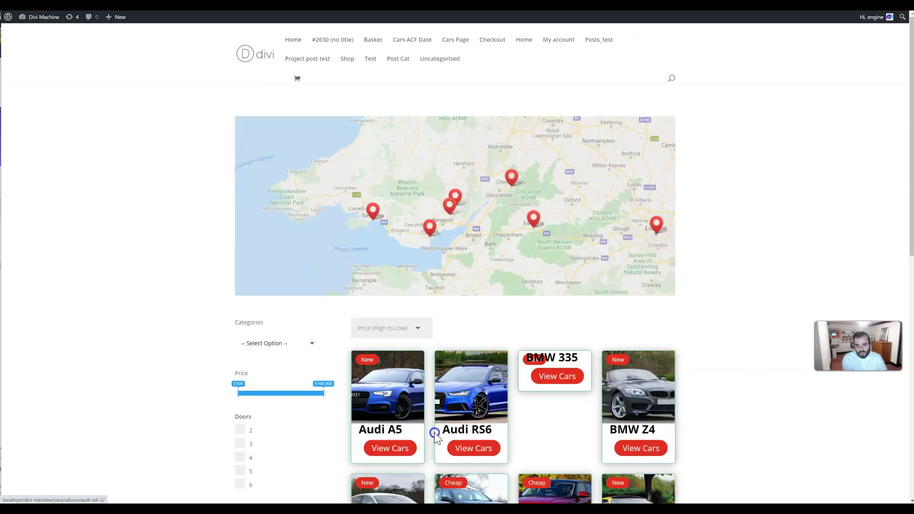
pyautogui.scroll(-4, 216, 279)
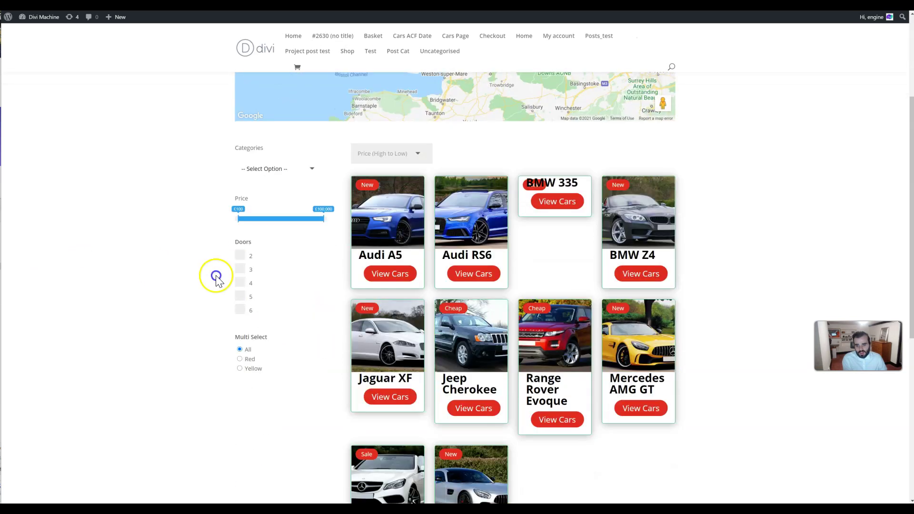
pyautogui.scroll(4, 376, 271)
# Open the Audi A5 side panel, step through four next cars, close it, then open BMW Z4's.
pyautogui.click(389, 434)
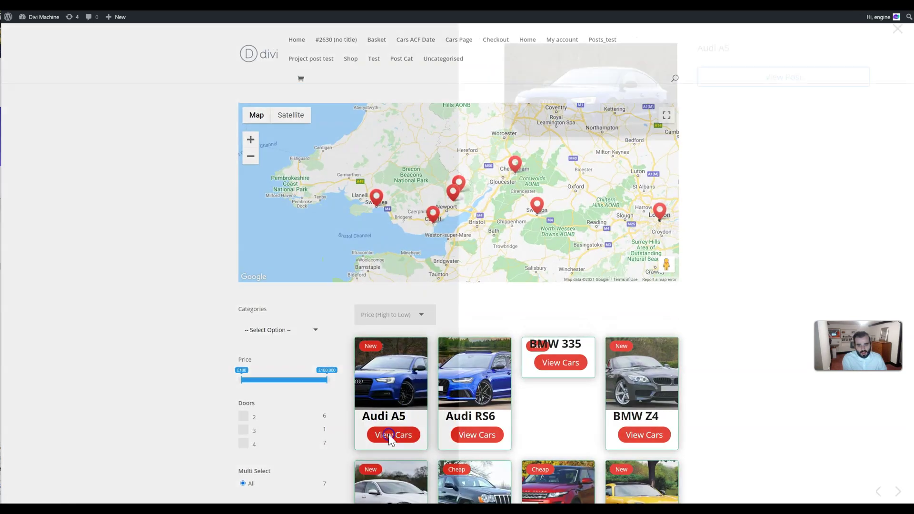
pyautogui.click(896, 491)
pyautogui.click(896, 491)
pyautogui.click(896, 491)
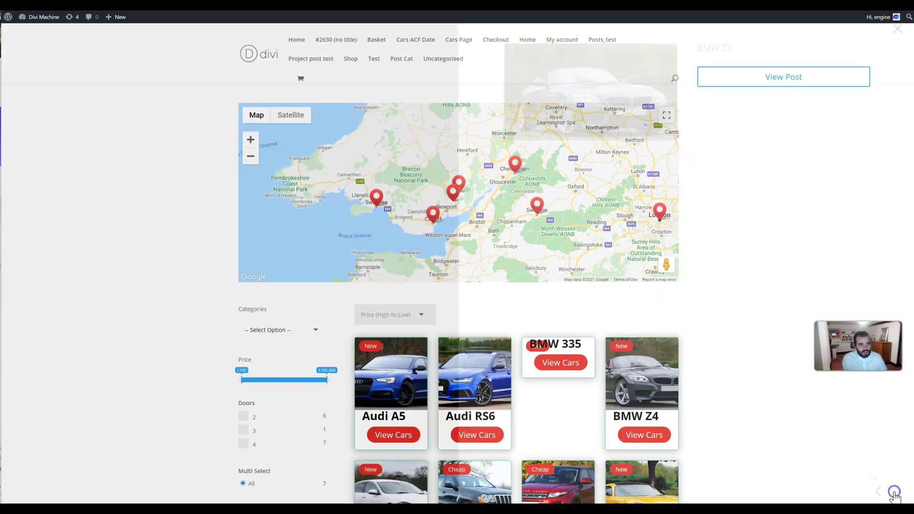
pyautogui.click(896, 492)
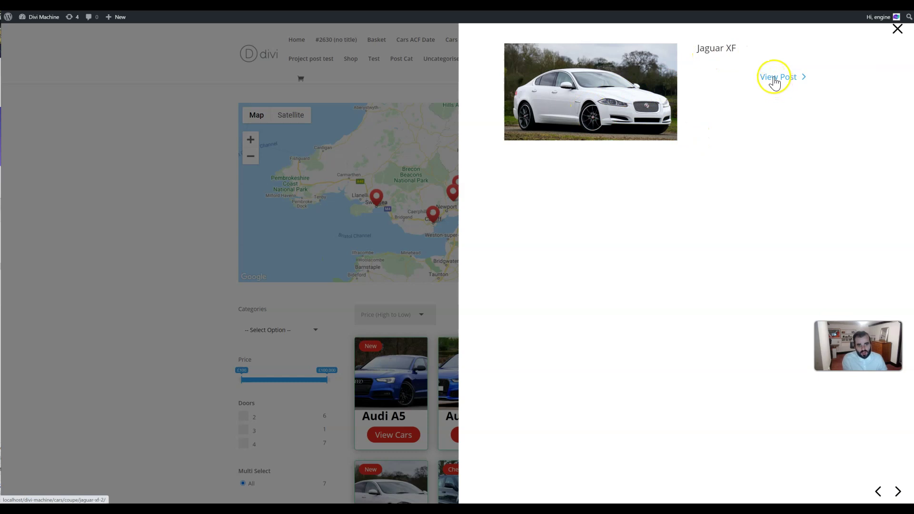
pyautogui.click(138, 185)
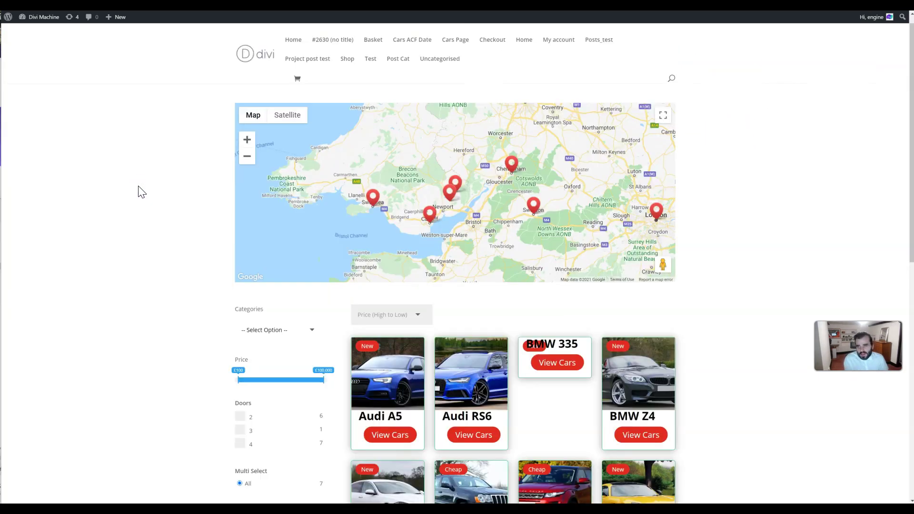
pyautogui.click(860, 421)
pyautogui.click(655, 445)
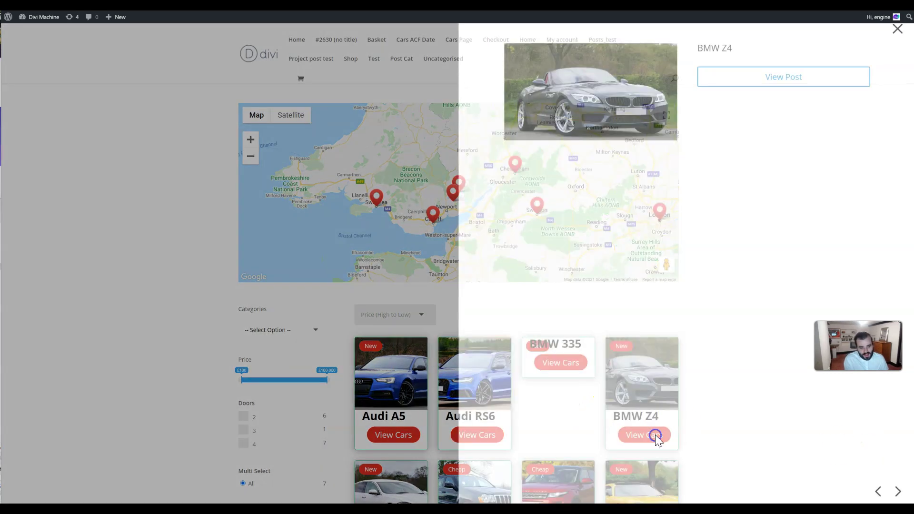
pyautogui.click(878, 493)
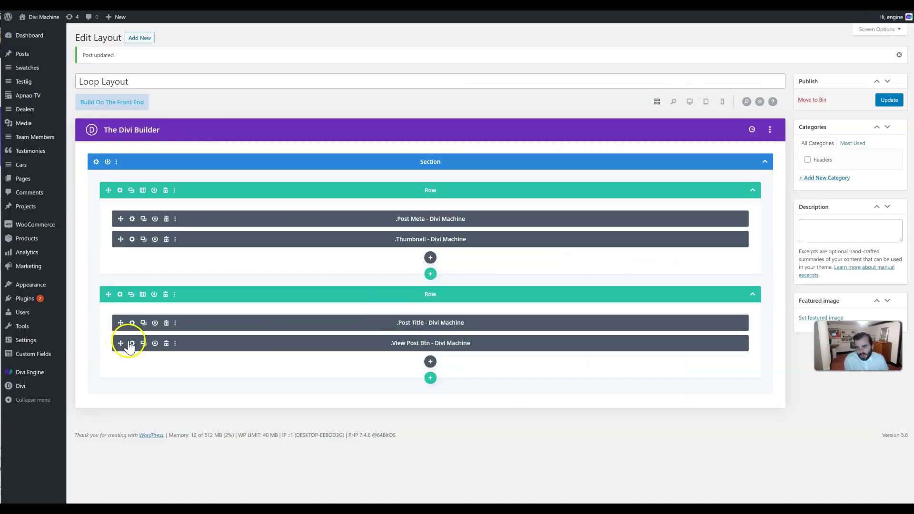
pyautogui.click(132, 343)
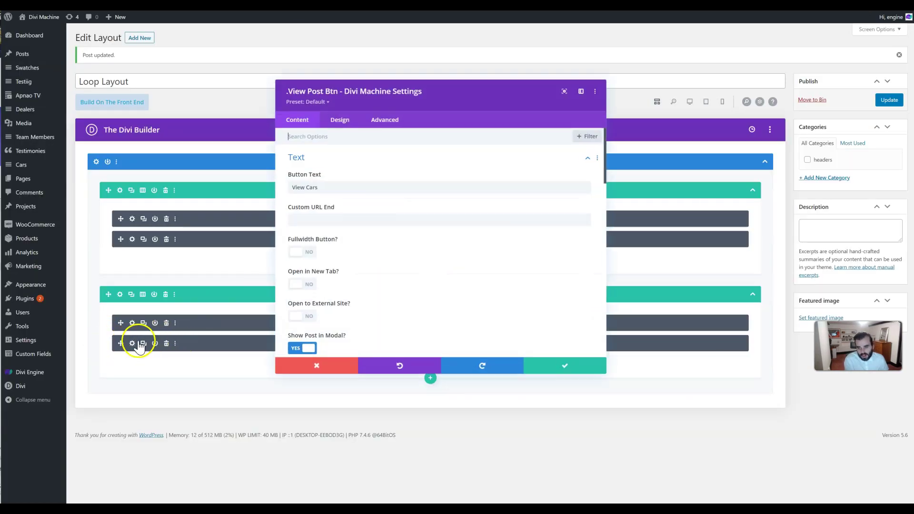
pyautogui.scroll(-3, 402, 314)
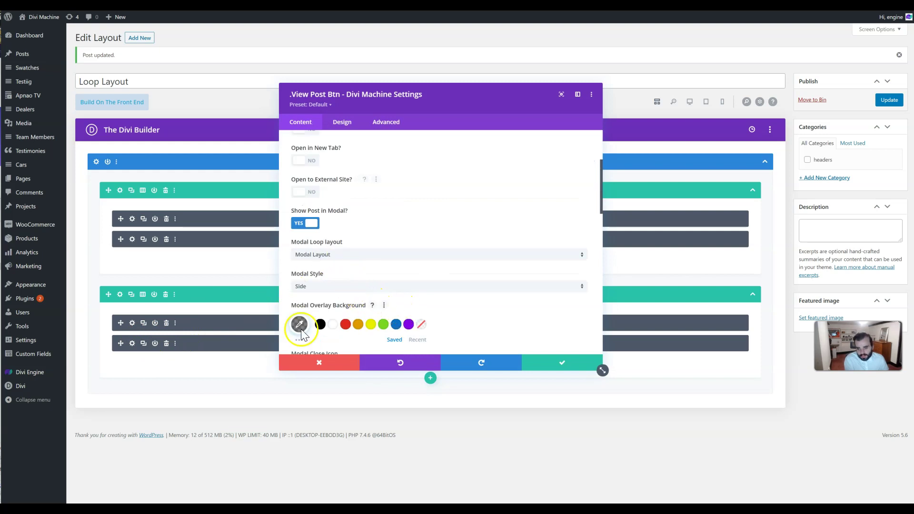
pyautogui.scroll(-2, 324, 303)
pyautogui.scroll(-3, 324, 305)
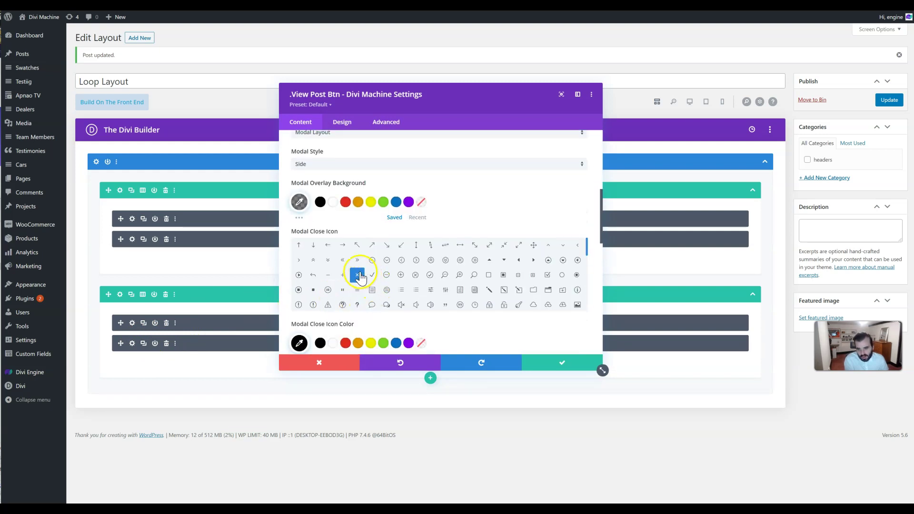
pyautogui.scroll(-2, 365, 281)
pyautogui.scroll(-4, 423, 327)
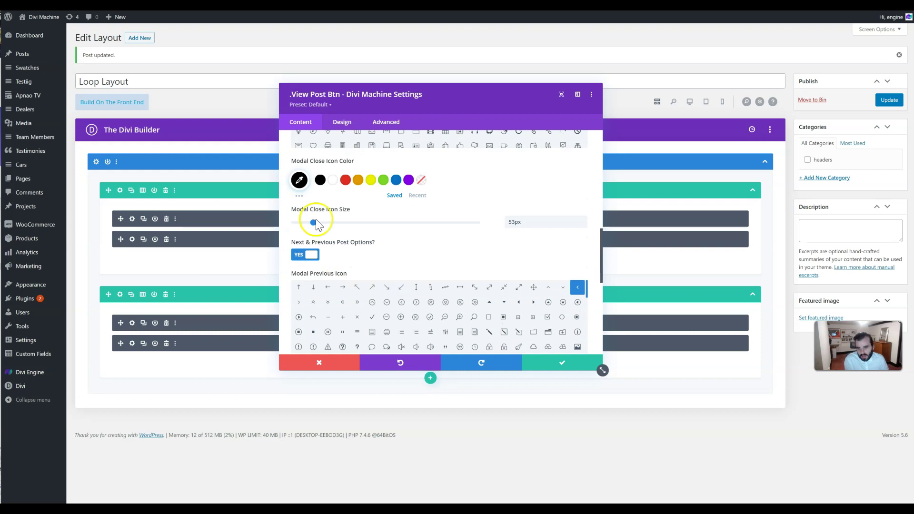
pyautogui.click(306, 255)
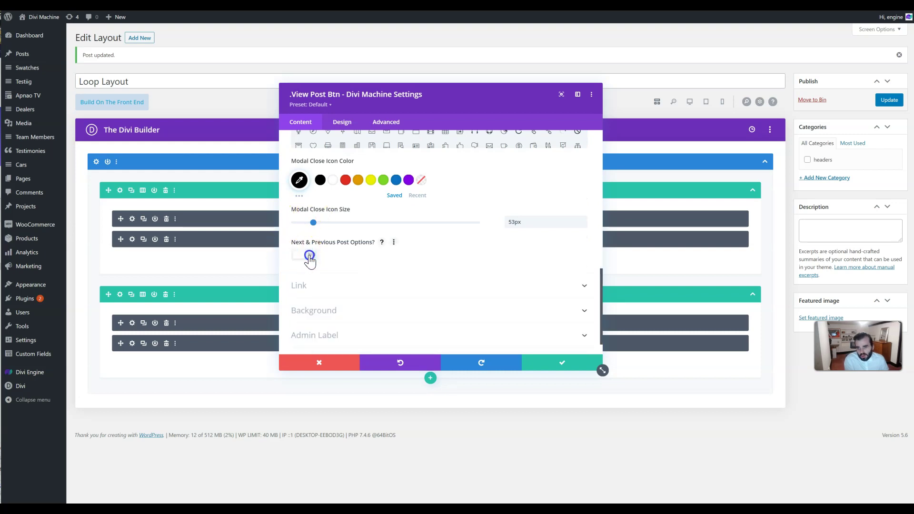
pyautogui.click(326, 244)
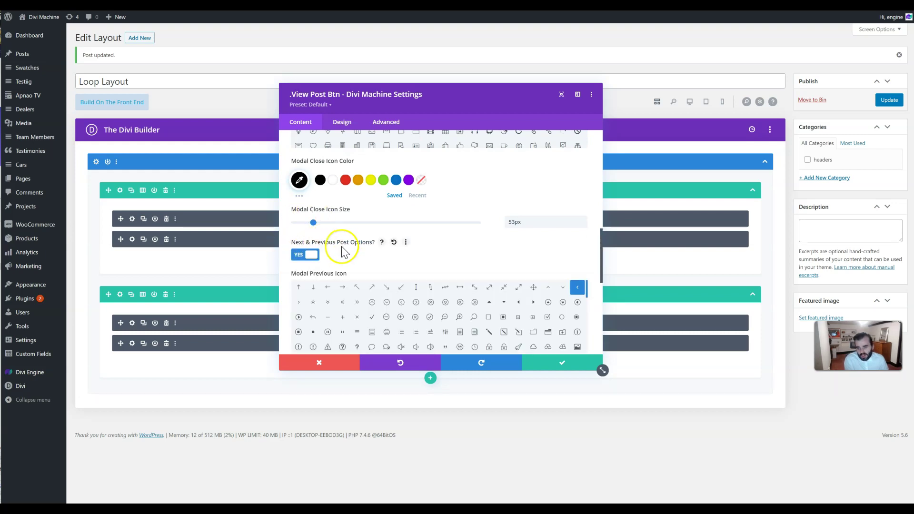
pyautogui.scroll(-5, 347, 254)
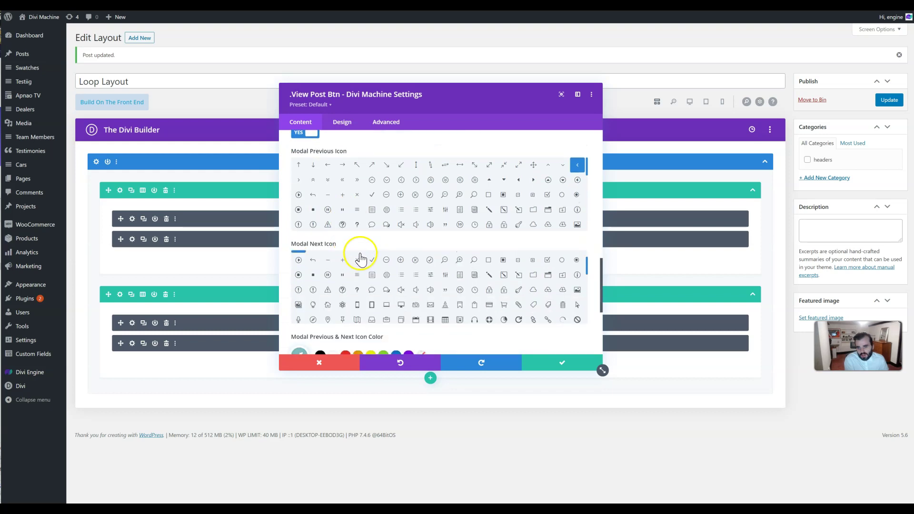
pyautogui.scroll(-7, 410, 333)
pyautogui.scroll(-1, 416, 341)
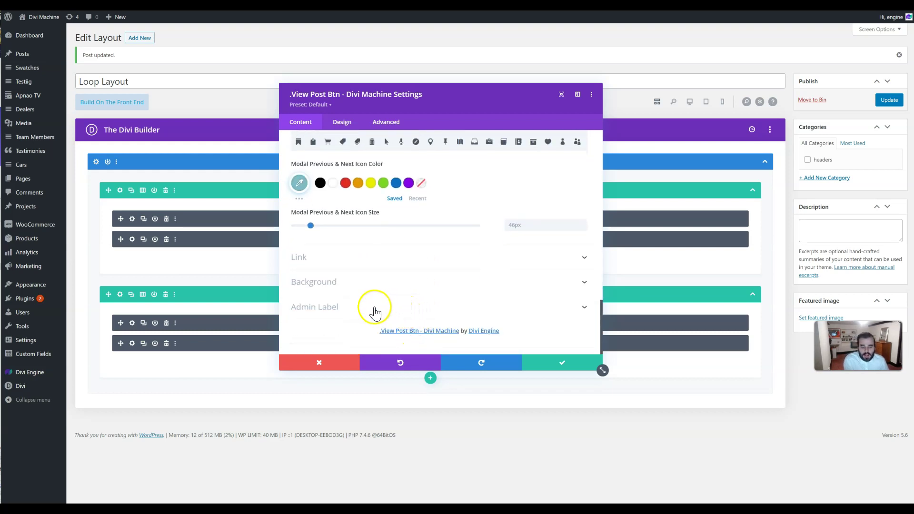
# Close the View Post button settings, check the BMW 335 side popup, and return to the layout editor.
pyautogui.click(329, 367)
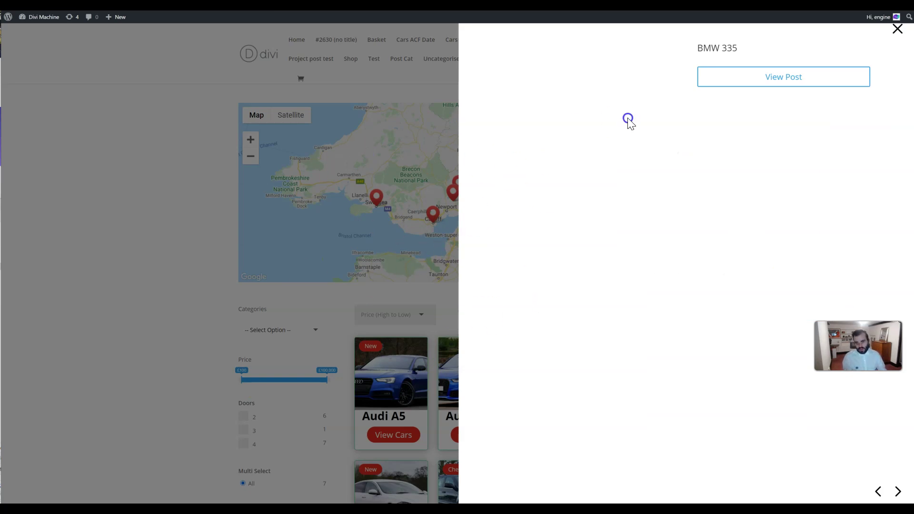
pyautogui.click(257, 162)
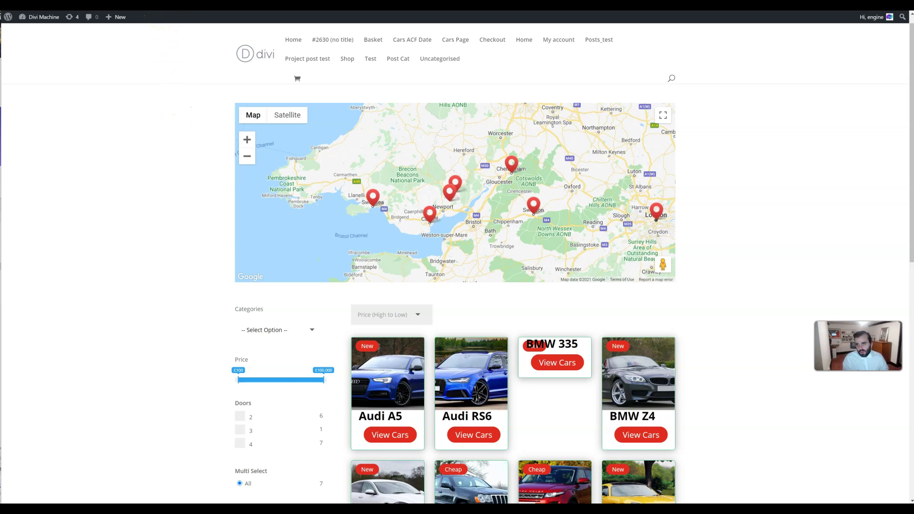
pyautogui.hotkey('ctrl', 'Tab')
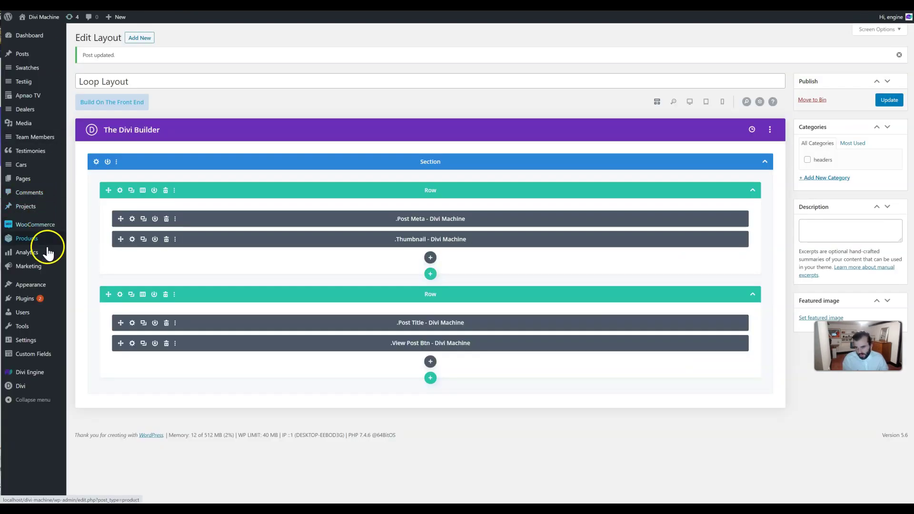
# Leave the builder without saving and open the Cars field group in Custom Fields.
pyautogui.moveTo(38, 301)
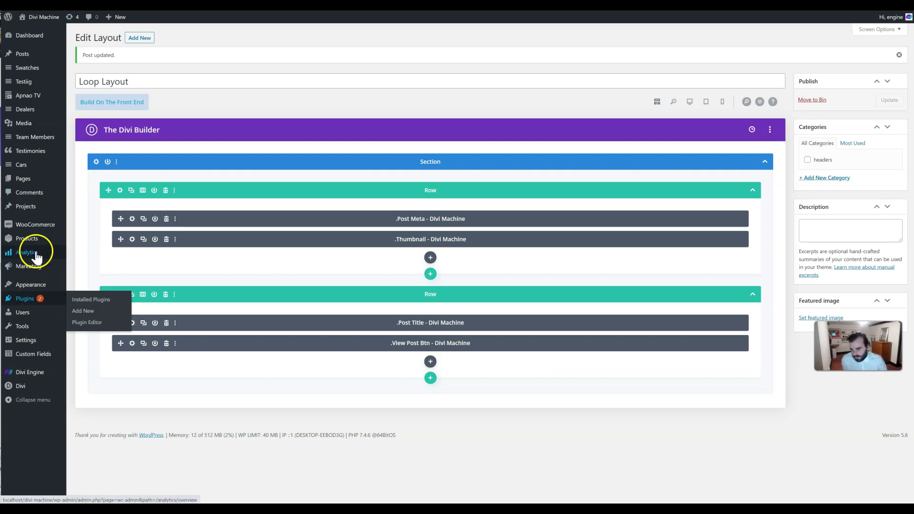
pyautogui.moveTo(44, 352)
pyautogui.click(91, 358)
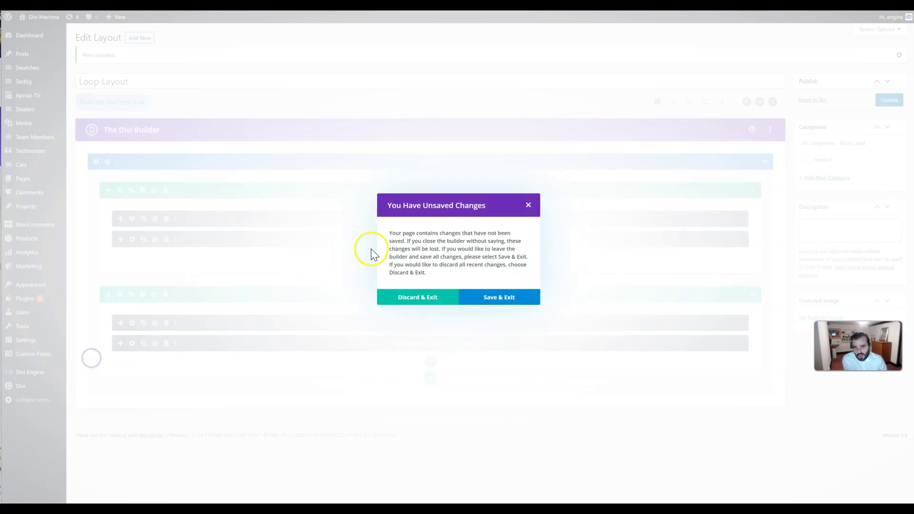
pyautogui.click(423, 297)
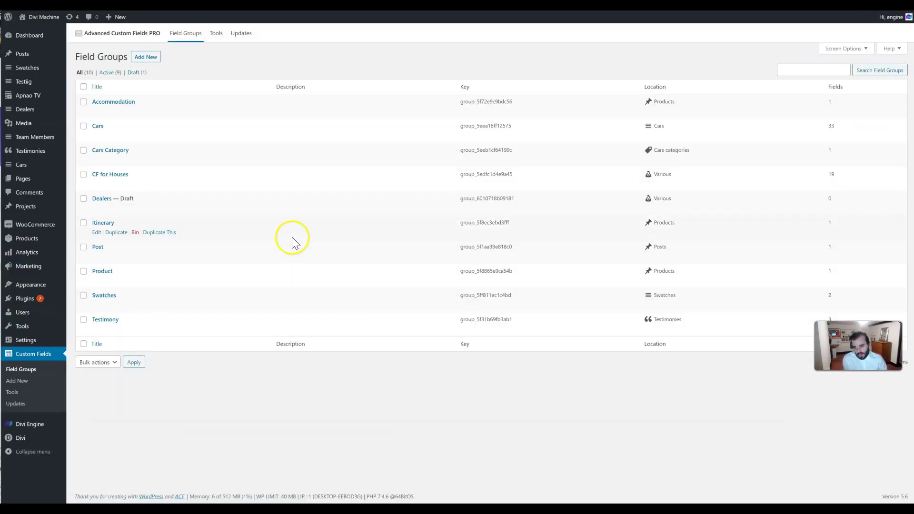
pyautogui.click(99, 126)
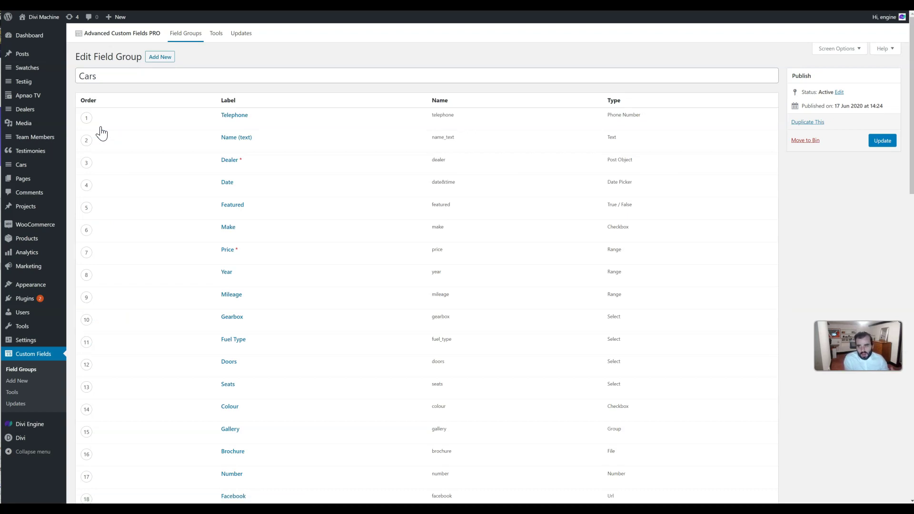
# Check that the Telephone field uses the Phone Number type.
pyautogui.scroll(-10, 290, 369)
pyautogui.scroll(10, 285, 375)
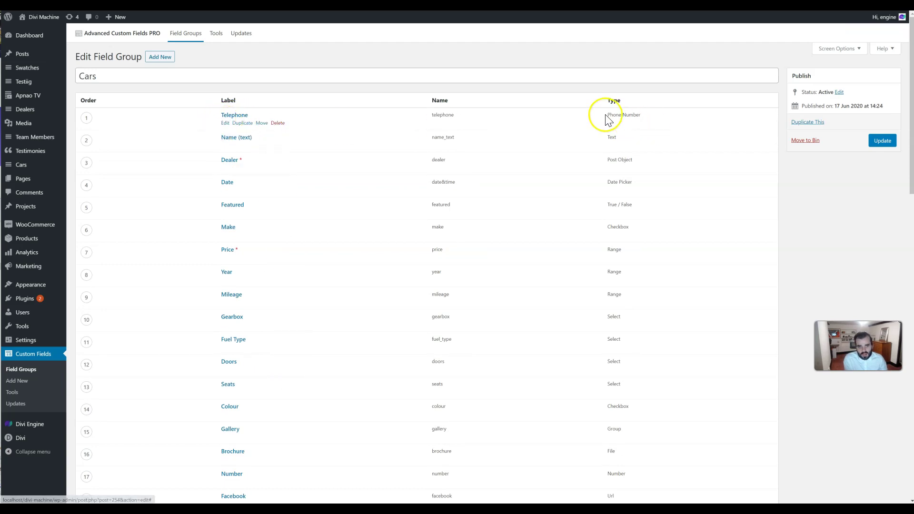
pyautogui.moveTo(608, 115); pyautogui.dragTo(646, 115)
pyautogui.scroll(-15, 485, 359)
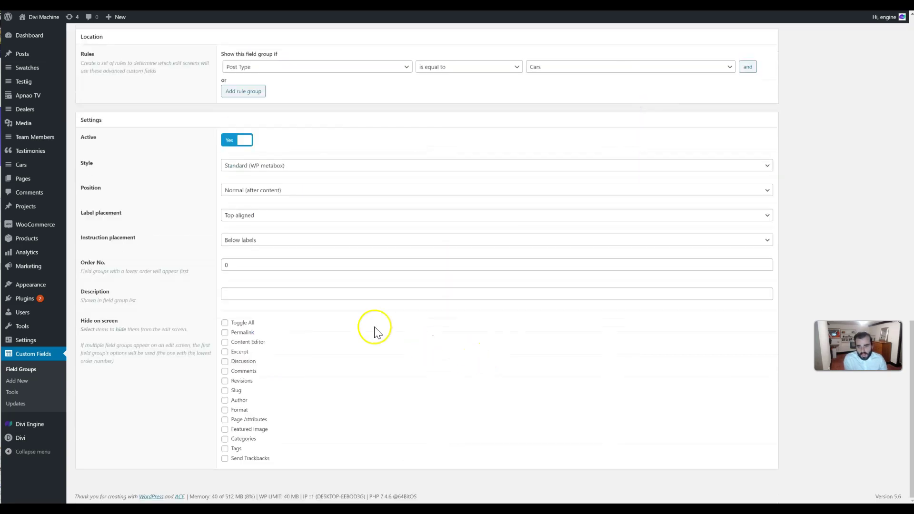
pyautogui.scroll(4, 373, 326)
# Add a trial Phone Number field to the Cars group, then delete it.
pyautogui.click(758, 175)
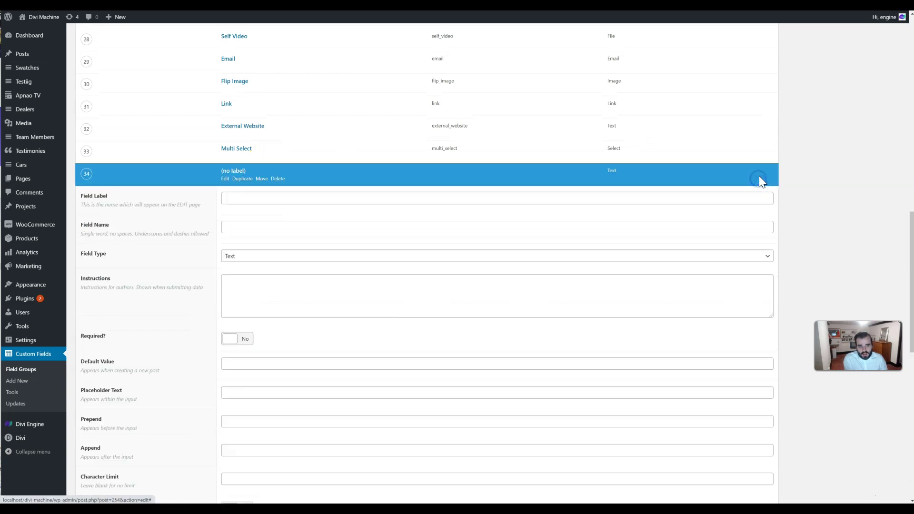
pyautogui.click(242, 255)
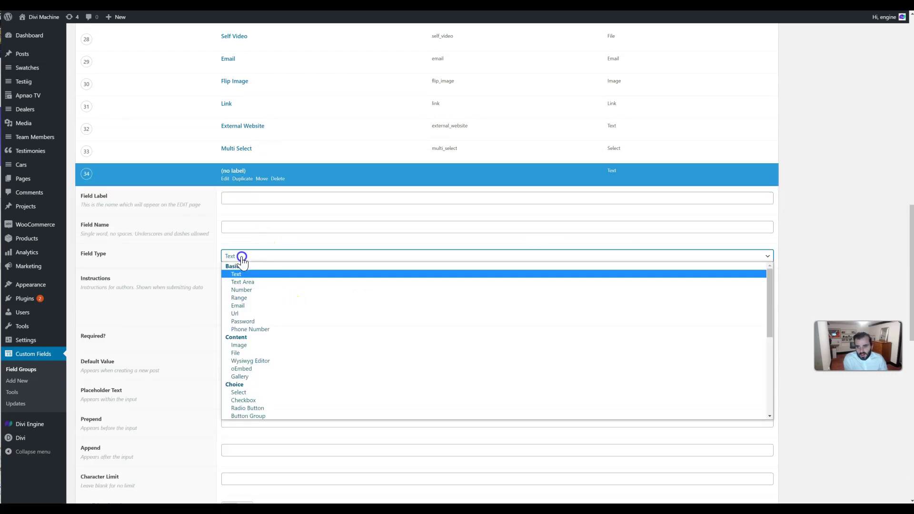
pyautogui.click(286, 328)
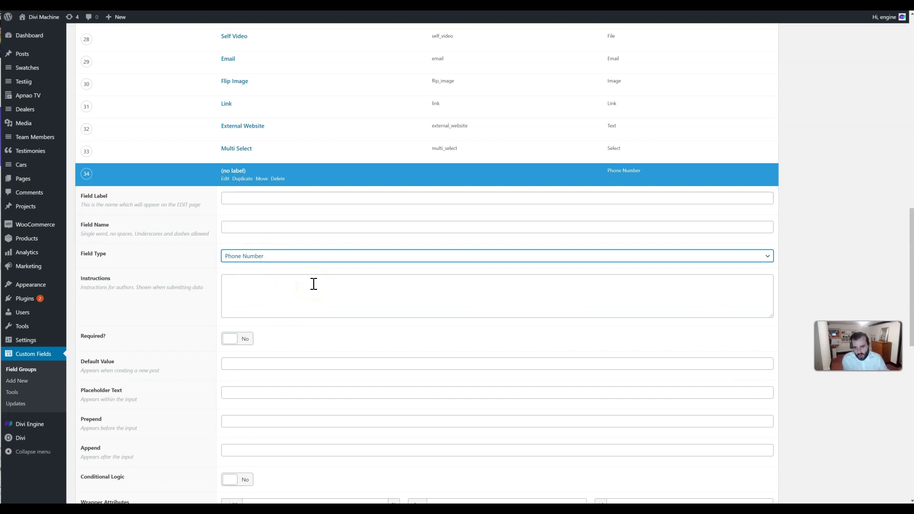
pyautogui.click(278, 179)
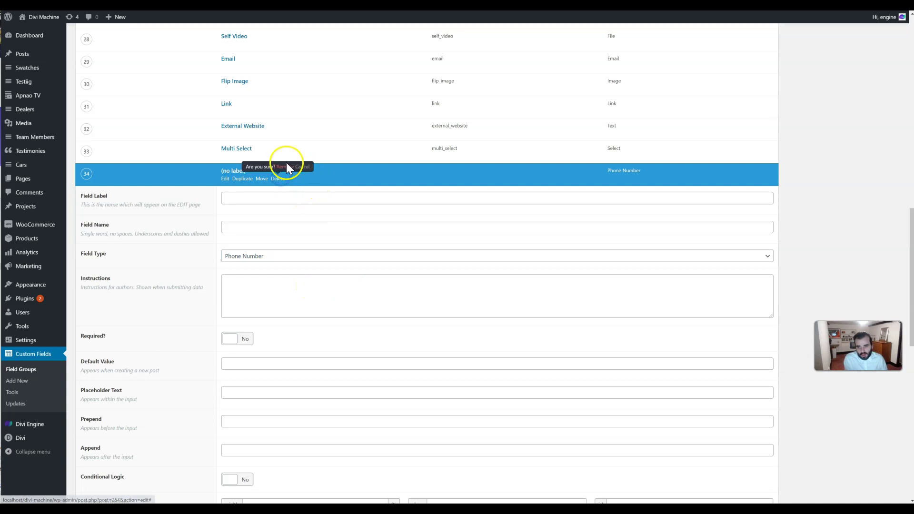
pyautogui.click(286, 166)
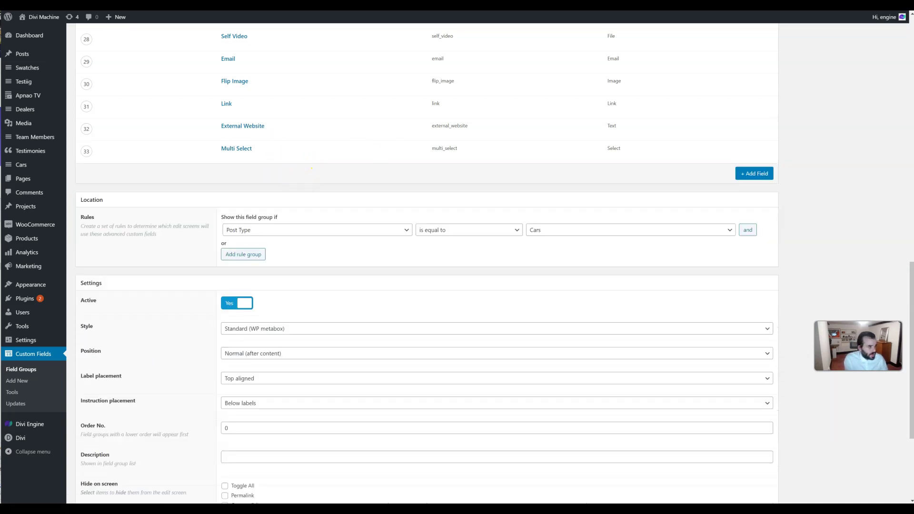
# Open Divi Machine's Module Overrides settings and point out the Countdown Module section.
pyautogui.moveTo(42, 430)
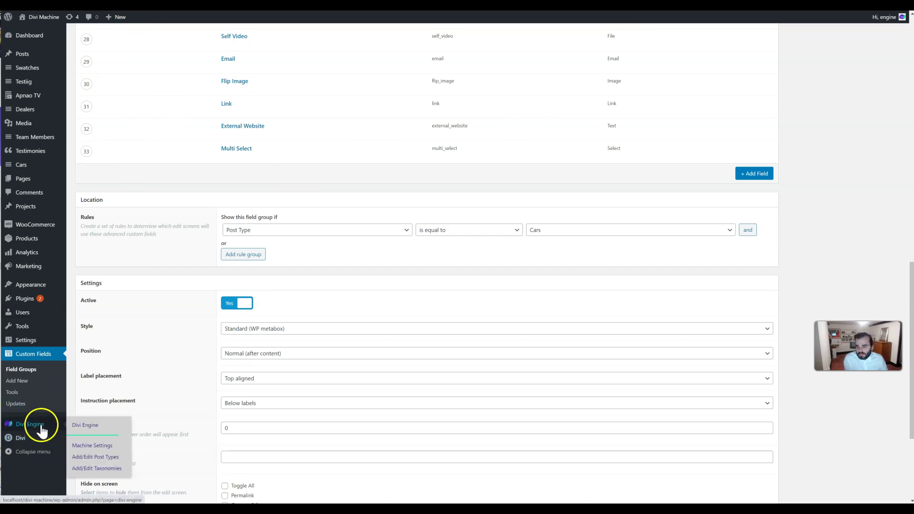
pyautogui.click(92, 445)
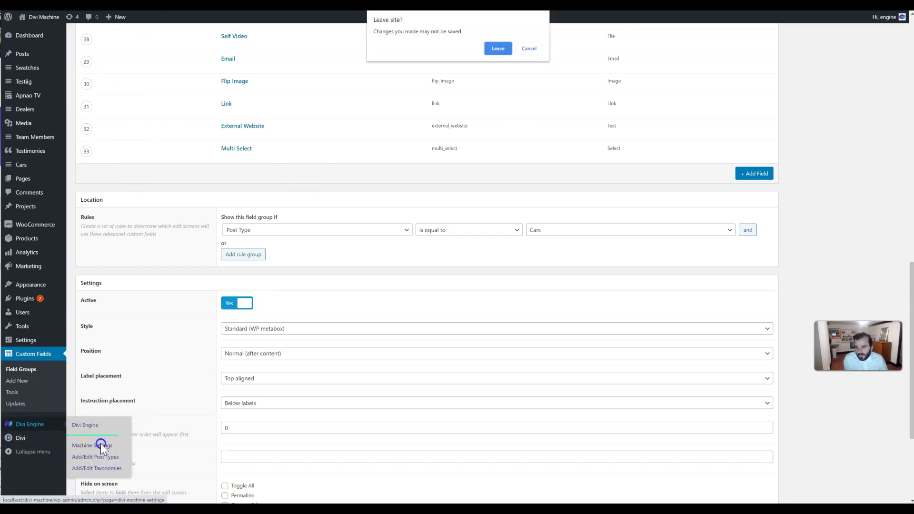
pyautogui.click(497, 48)
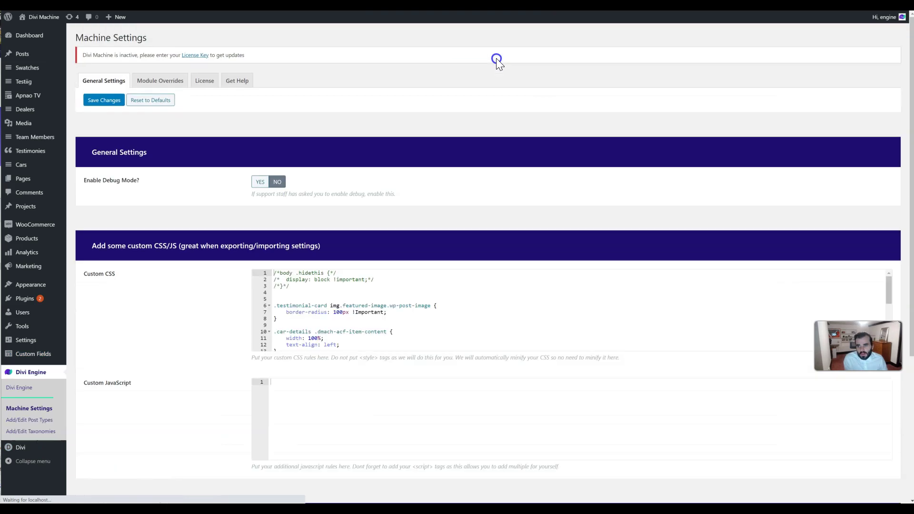
pyautogui.click(158, 88)
pyautogui.moveTo(171, 275); pyautogui.dragTo(94, 269)
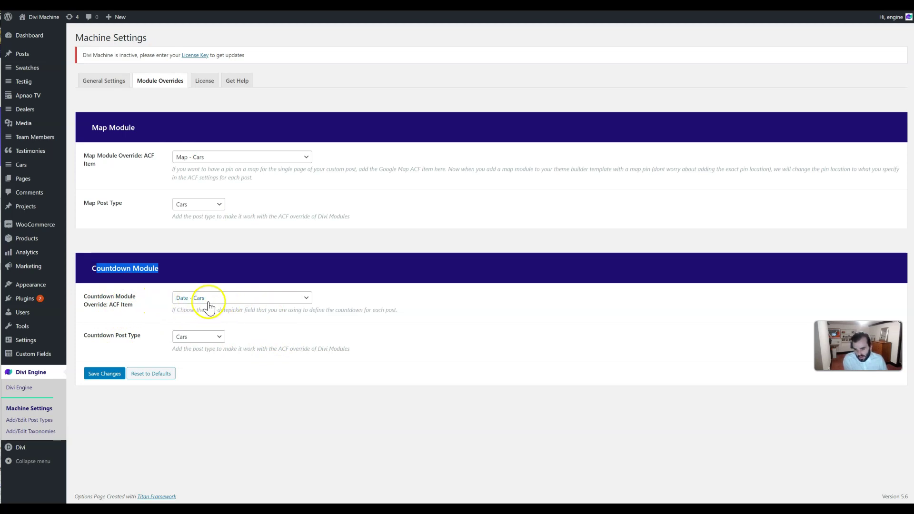
# In a new tab, open the Cars field group and point out the Date field's Date Picker type.
pyautogui.rightClick(70, 358)
pyautogui.click(124, 363)
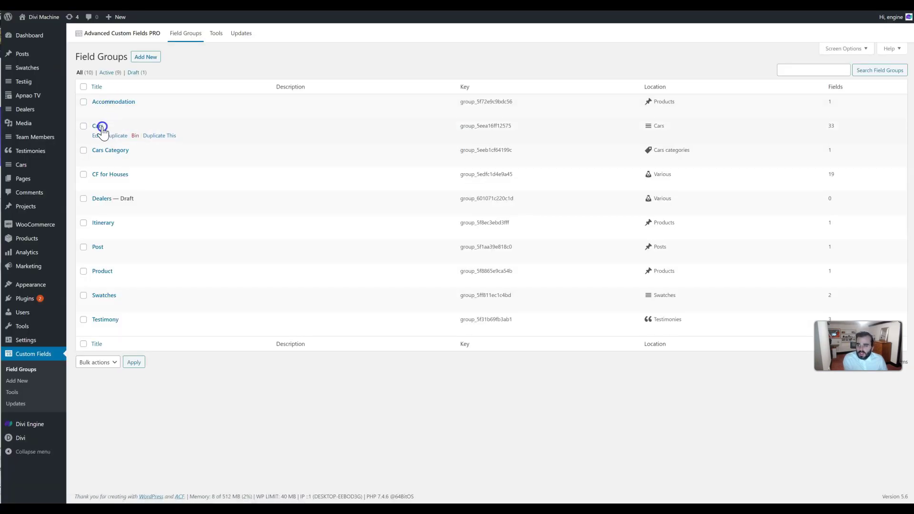
pyautogui.click(100, 127)
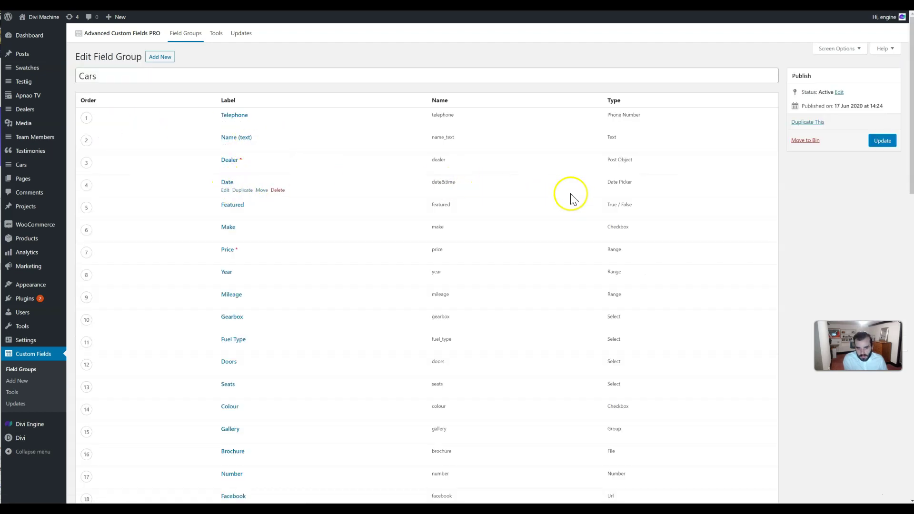
pyautogui.moveTo(640, 182); pyautogui.dragTo(598, 183)
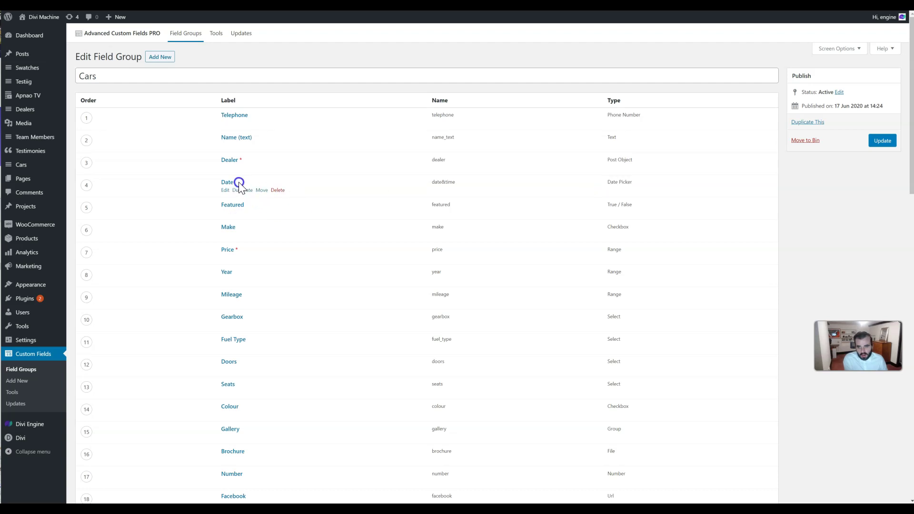
pyautogui.moveTo(238, 184); pyautogui.dragTo(87, 185)
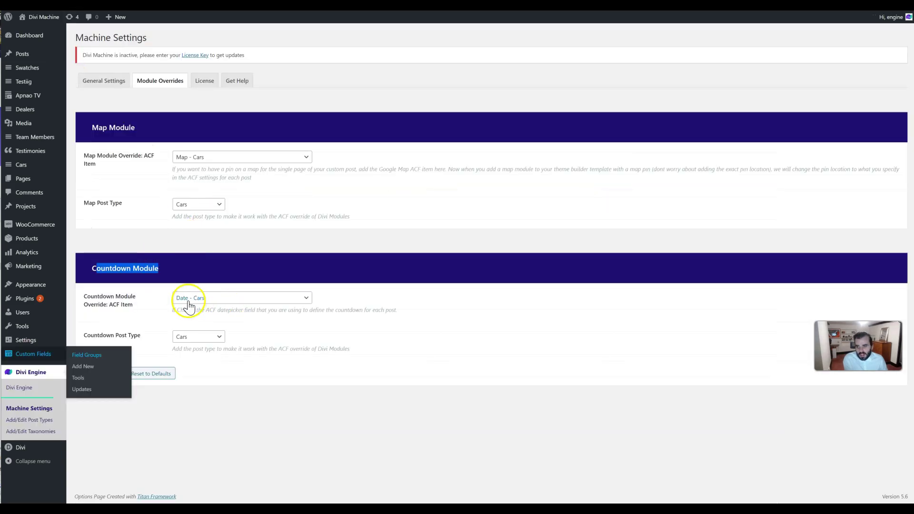
# Clear the text selection on the Module Overrides settings page.
pyautogui.click(255, 362)
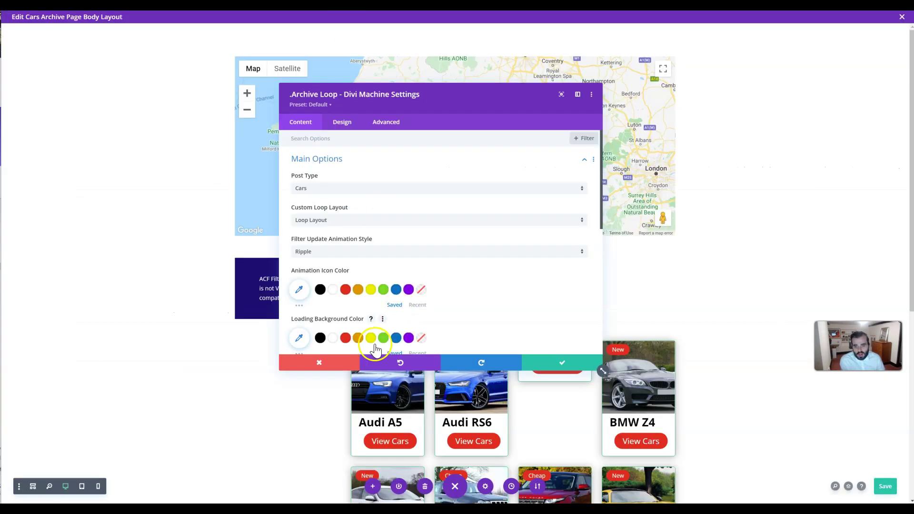
# Close the Archive Loop settings and insert an .ACF Item module below the map.
pyautogui.click(337, 364)
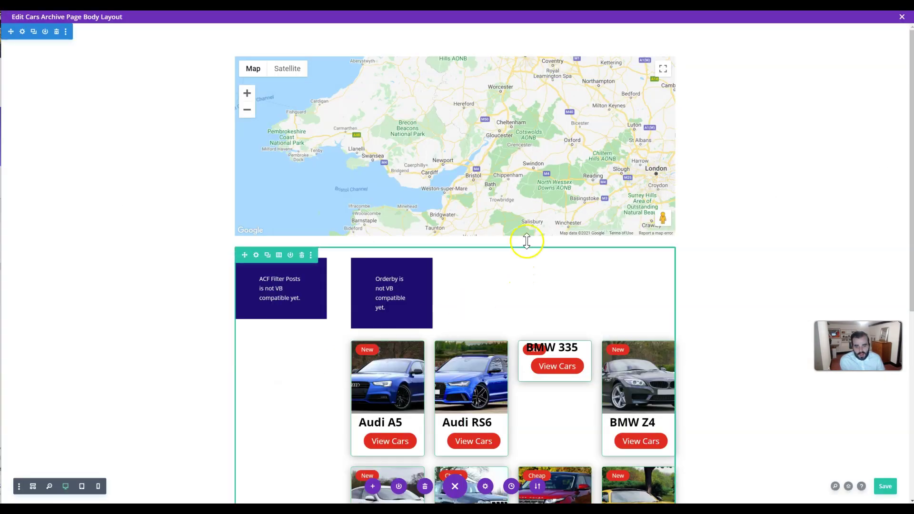
pyautogui.click(454, 221)
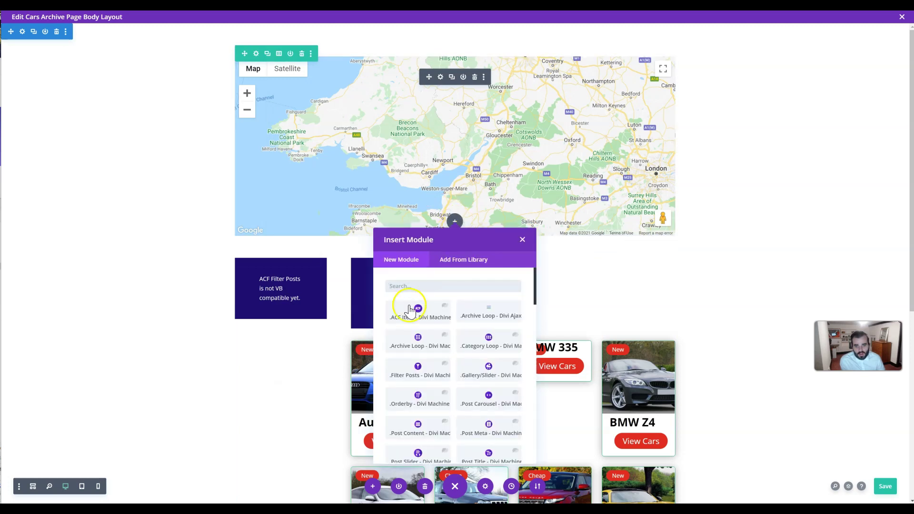
pyautogui.click(410, 310)
pyautogui.scroll(-2, 336, 269)
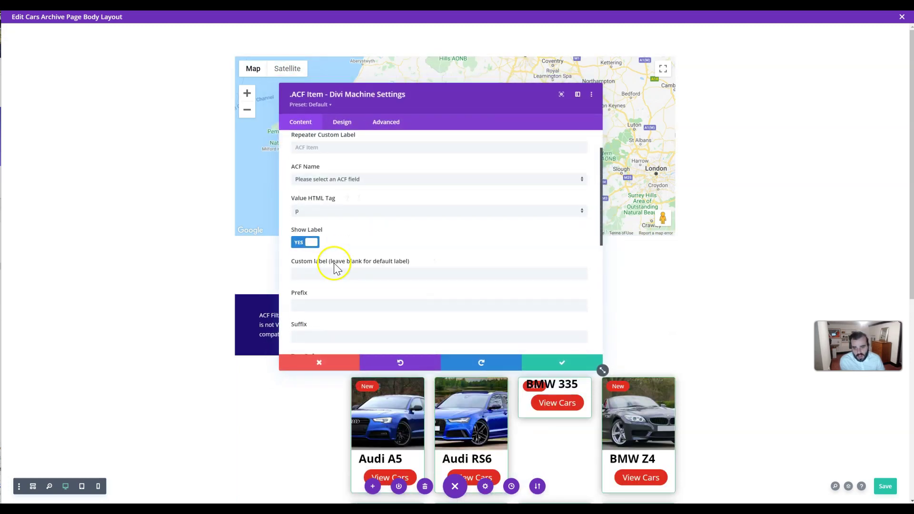
pyautogui.scroll(-5, 333, 266)
# In Relational Field Settings, set Relational Field Style to Comma-Seperated List.
pyautogui.click(351, 292)
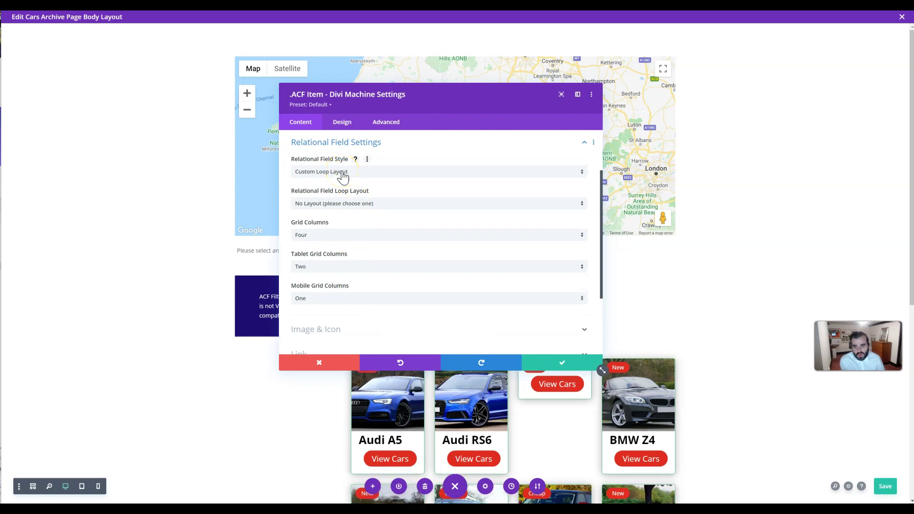
pyautogui.click(337, 203)
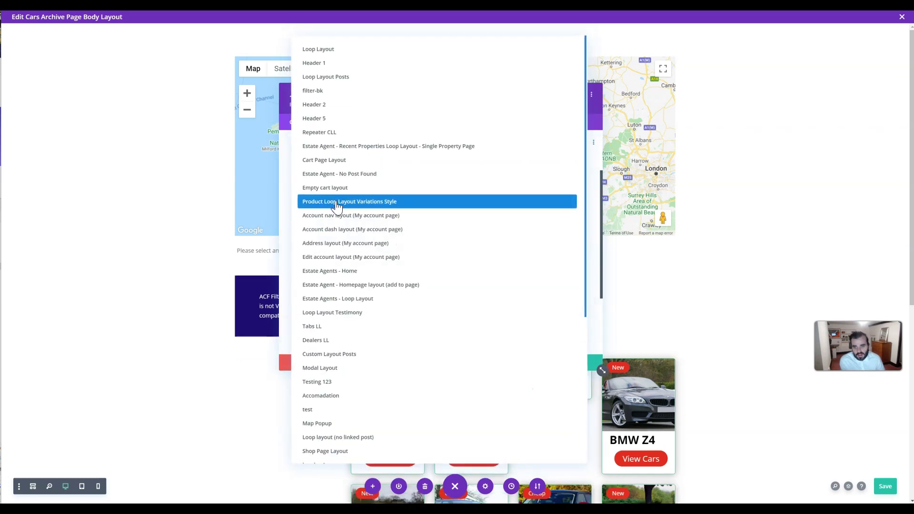
pyautogui.click(289, 214)
pyautogui.click(329, 205)
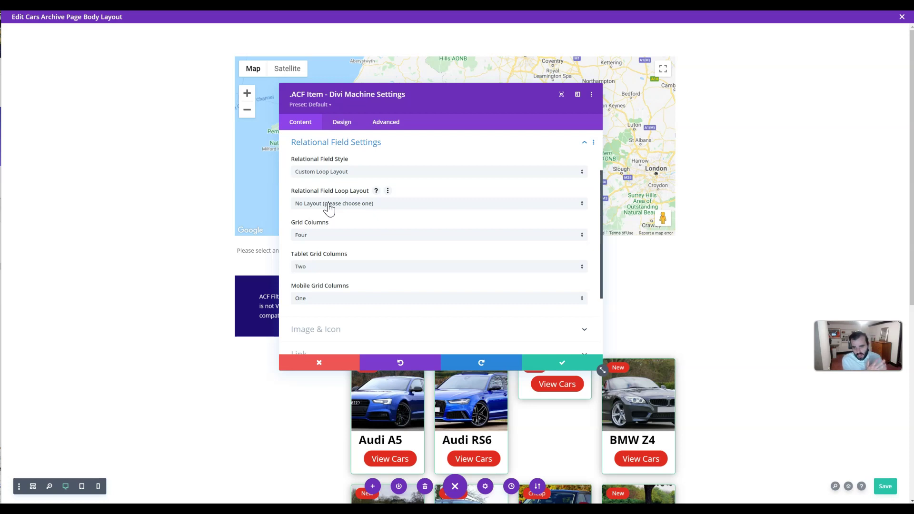
pyautogui.click(413, 172)
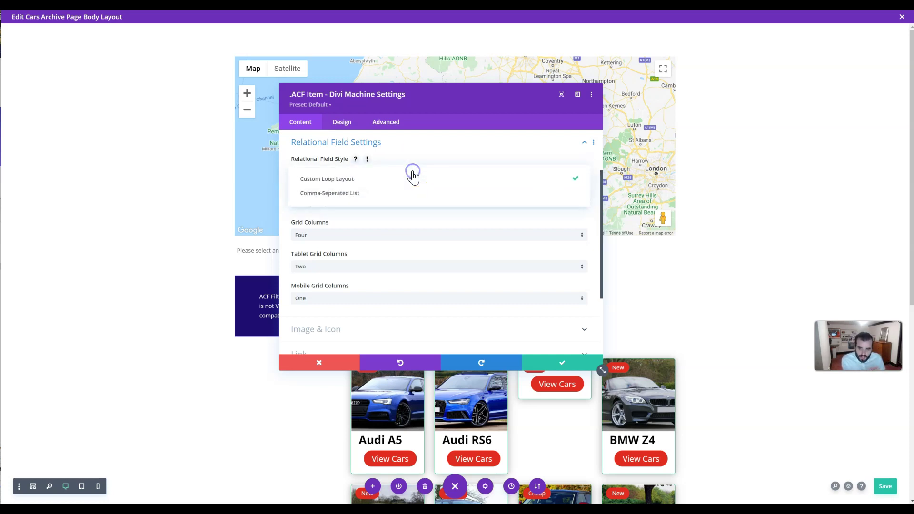
pyautogui.click(350, 196)
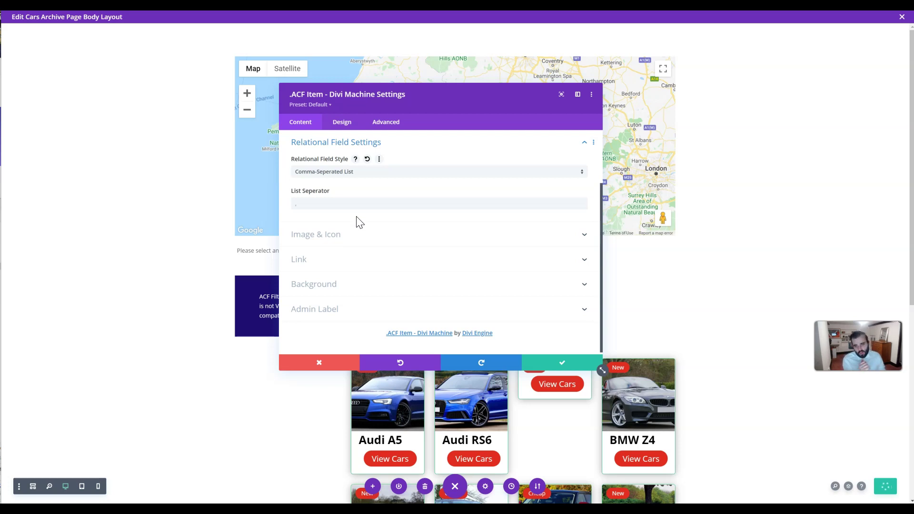
pyautogui.click(340, 210)
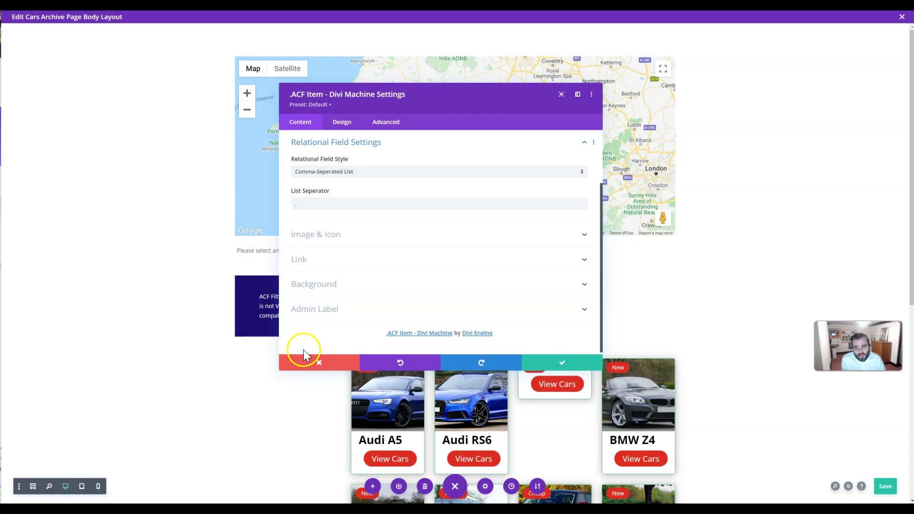
# Close ACF Item settings, then in Filter Posts Mobile Options switch Toggle Whole Filter off and back to YES.
pyautogui.click(338, 371)
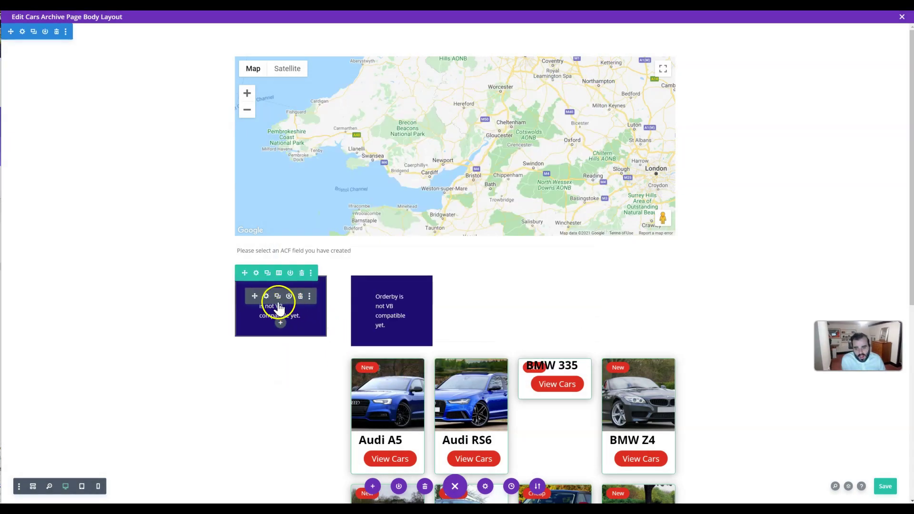
pyautogui.click(270, 296)
pyautogui.scroll(-6, 367, 252)
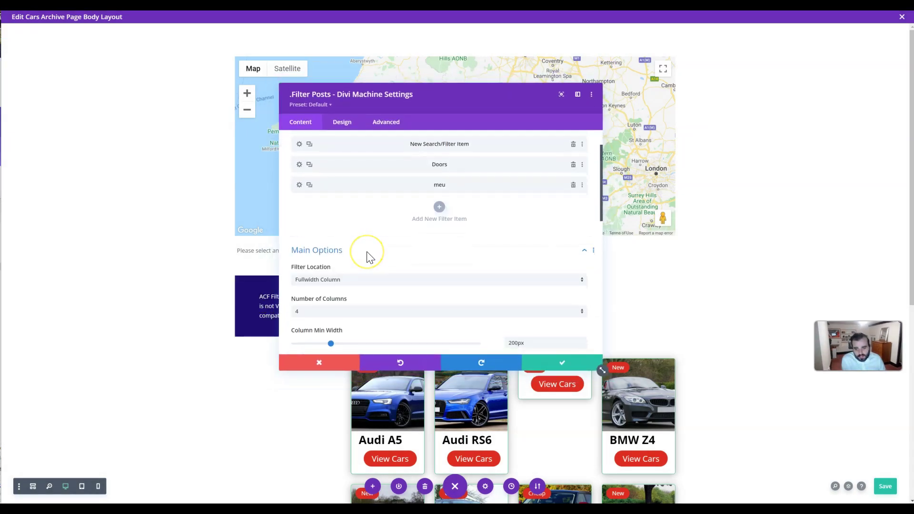
pyautogui.scroll(-4, 368, 256)
pyautogui.click(347, 261)
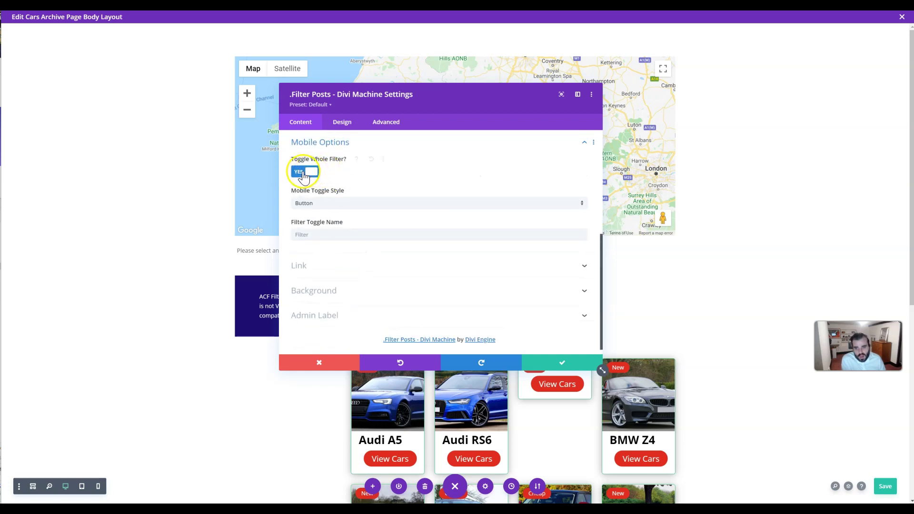
pyautogui.click(305, 173)
pyautogui.click(302, 227)
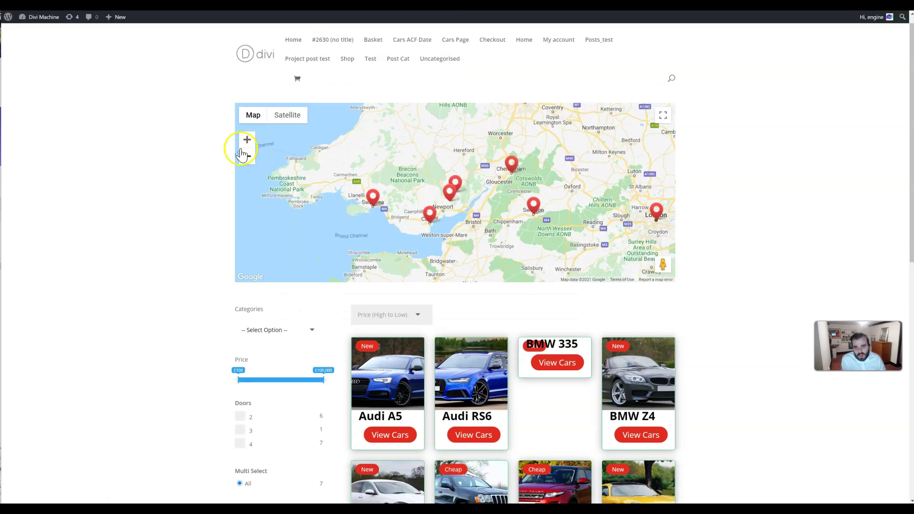
# Switch the live cars page to the DevTools phone preview at 403x664.
pyautogui.rightClick(200, 138)
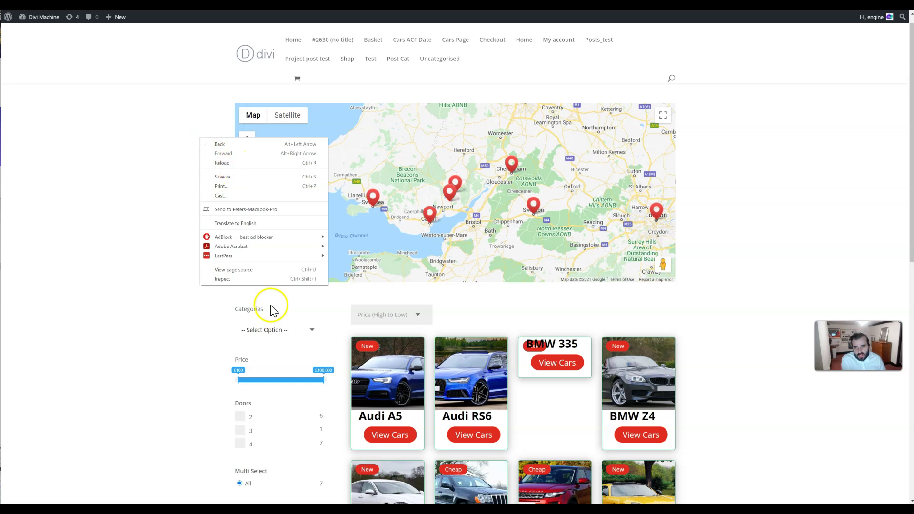
pyautogui.click(270, 286)
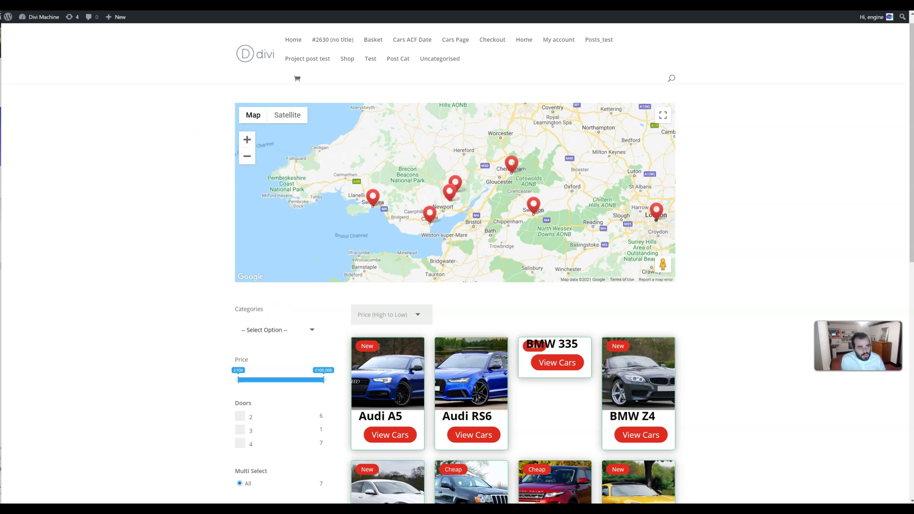
pyautogui.hotkey('ctrl', 'shift', 'm')
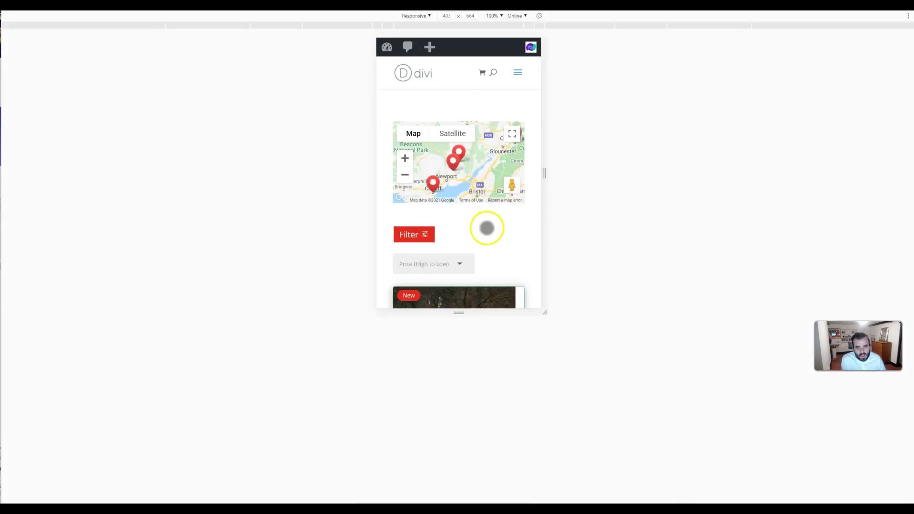
# Expand and collapse the mobile Filter toggle twice to confirm it works.
pyautogui.scroll(-2, 526, 223)
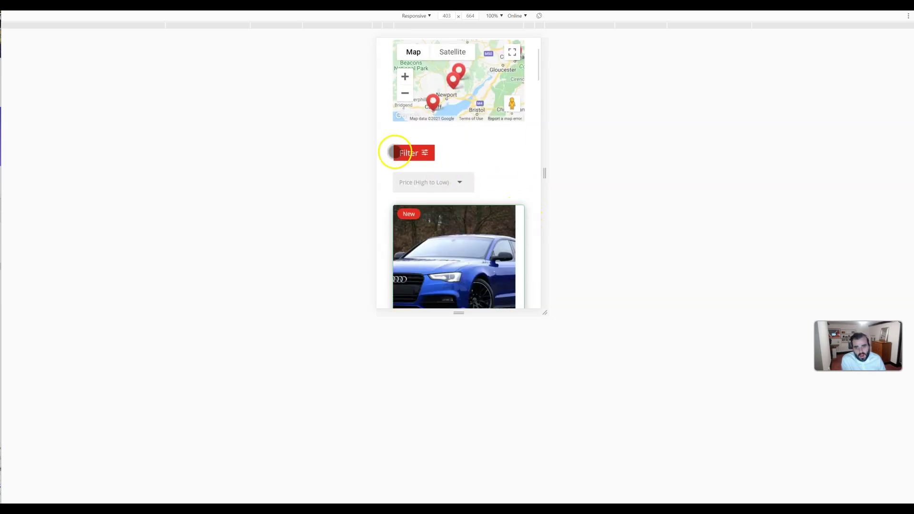
pyautogui.click(404, 152)
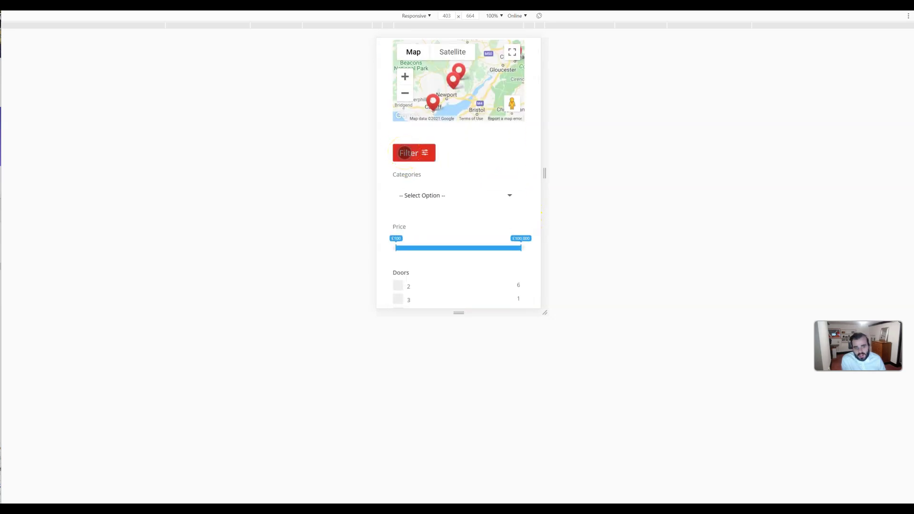
pyautogui.click(404, 153)
pyautogui.click(403, 153)
pyautogui.click(403, 153)
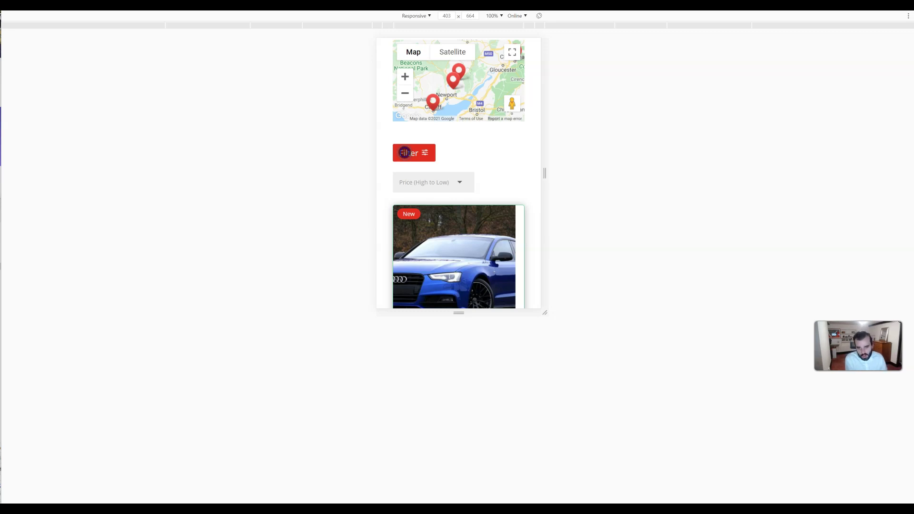
# In the mobile filter panel, tick Doors 2 to watch the jump to matching cars, then untick it.
pyautogui.click(404, 153)
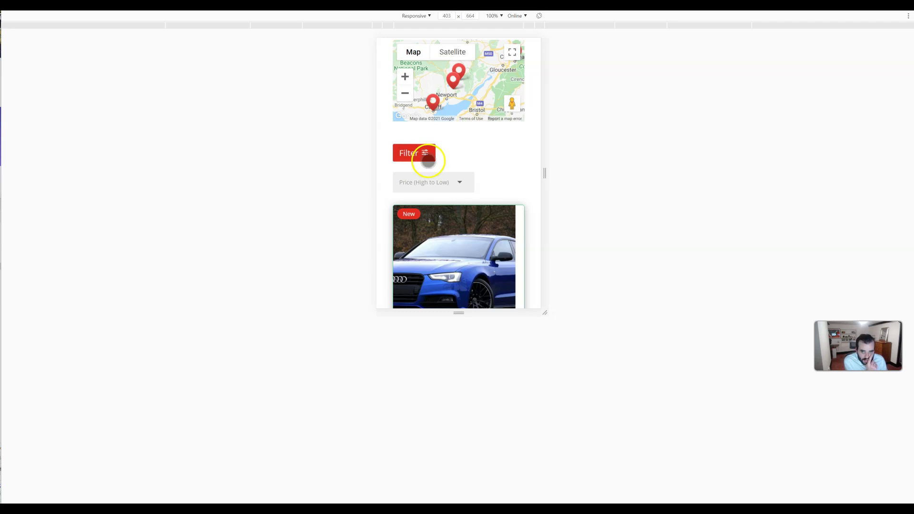
pyautogui.click(430, 157)
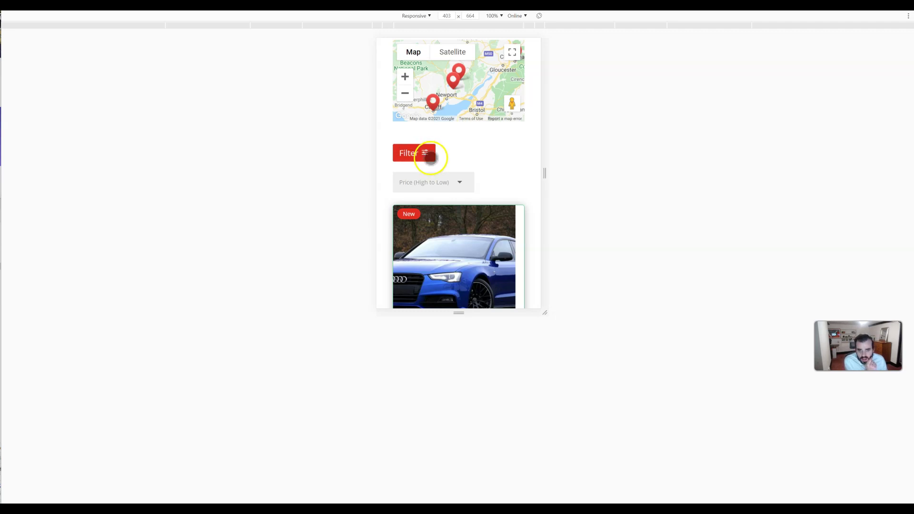
pyautogui.click(398, 285)
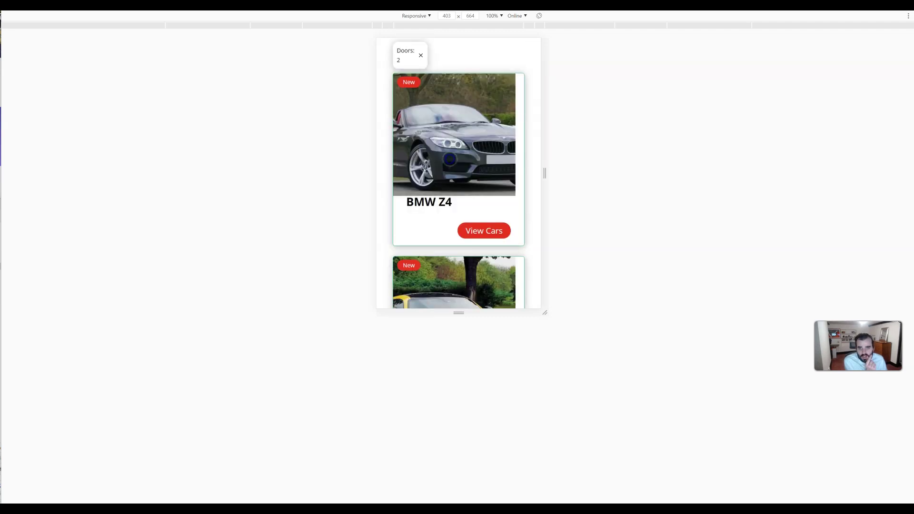
pyautogui.scroll(10, 448, 164)
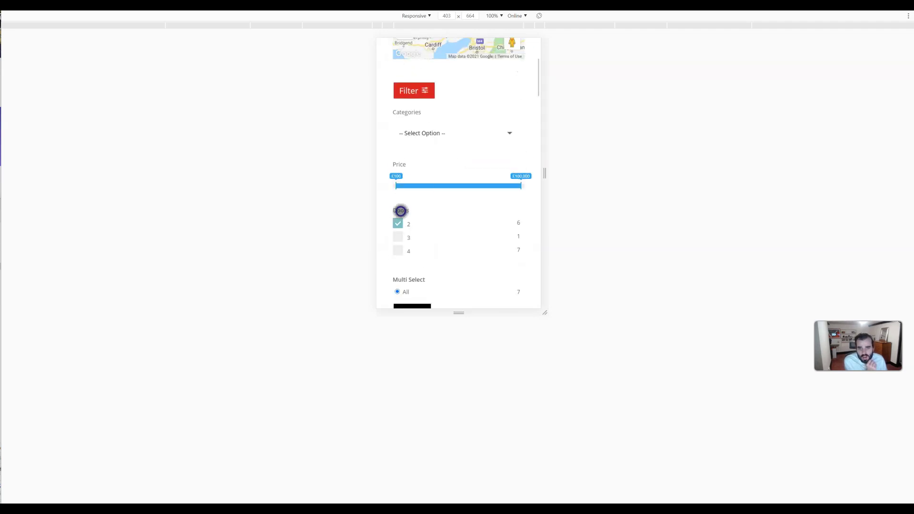
pyautogui.click(401, 221)
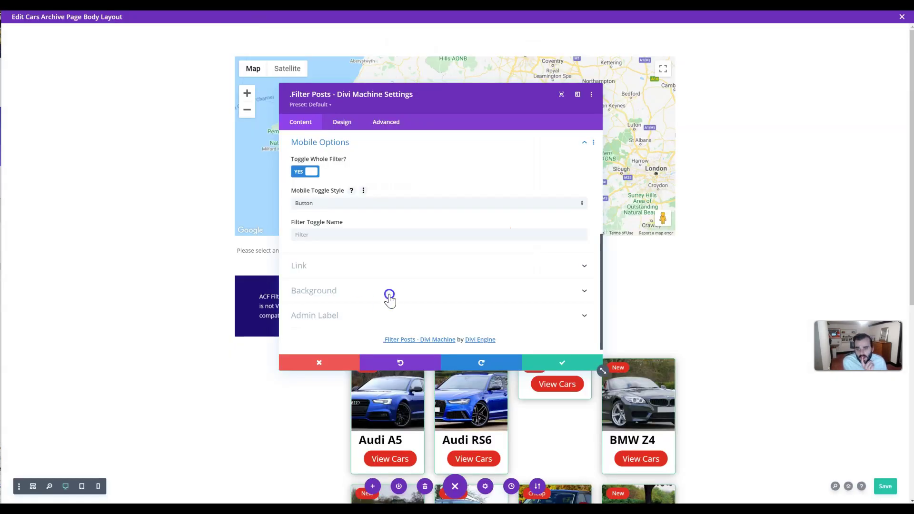
# Expand the main filter options and leave Scroll to Section After Ajax Update switched on.
pyautogui.scroll(1, 383, 276)
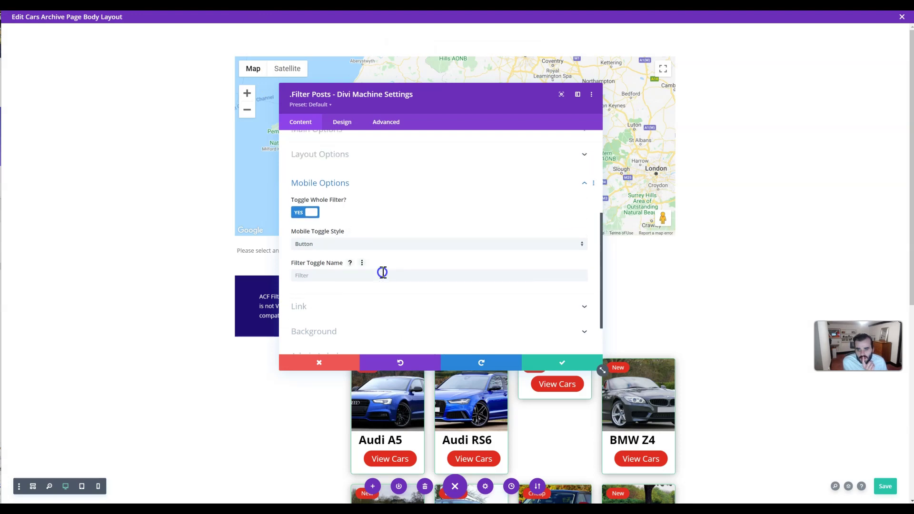
pyautogui.scroll(1, 382, 272)
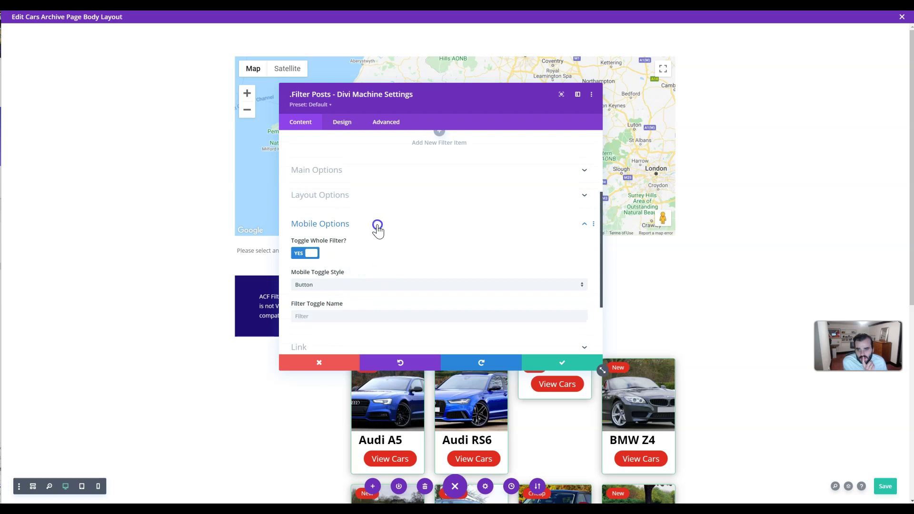
pyautogui.click(378, 225)
pyautogui.scroll(2, 366, 232)
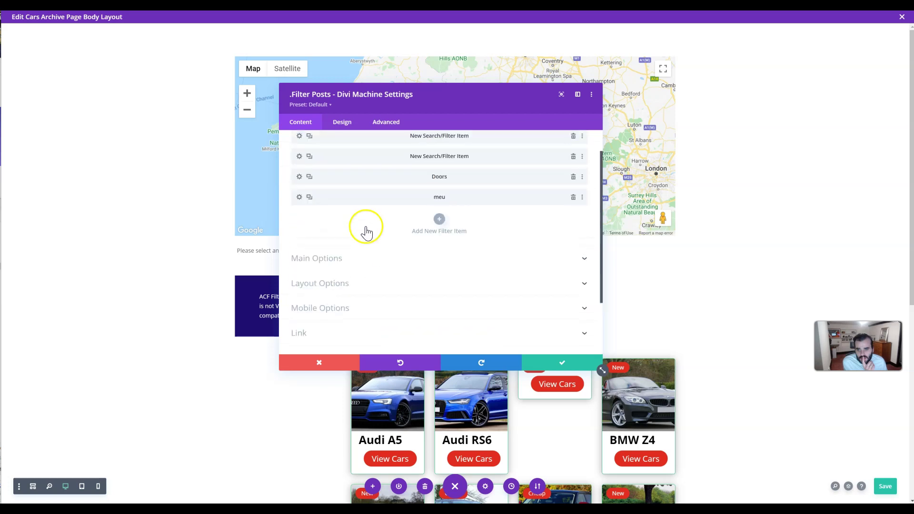
pyautogui.click(359, 268)
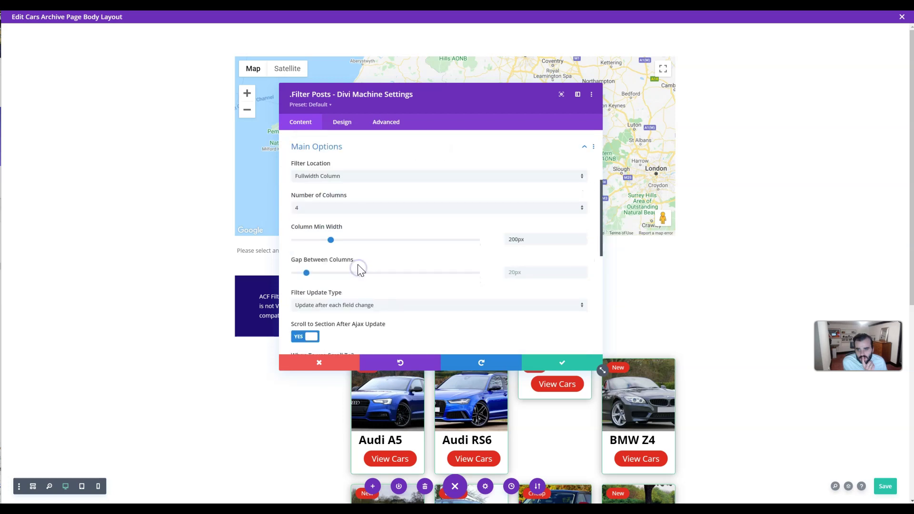
pyautogui.scroll(-3, 357, 262)
pyautogui.click(296, 250)
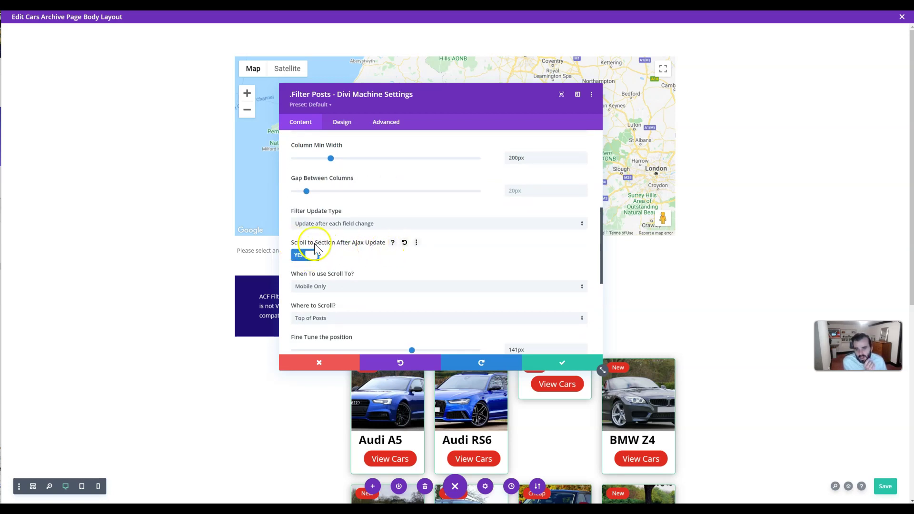
pyautogui.click(308, 256)
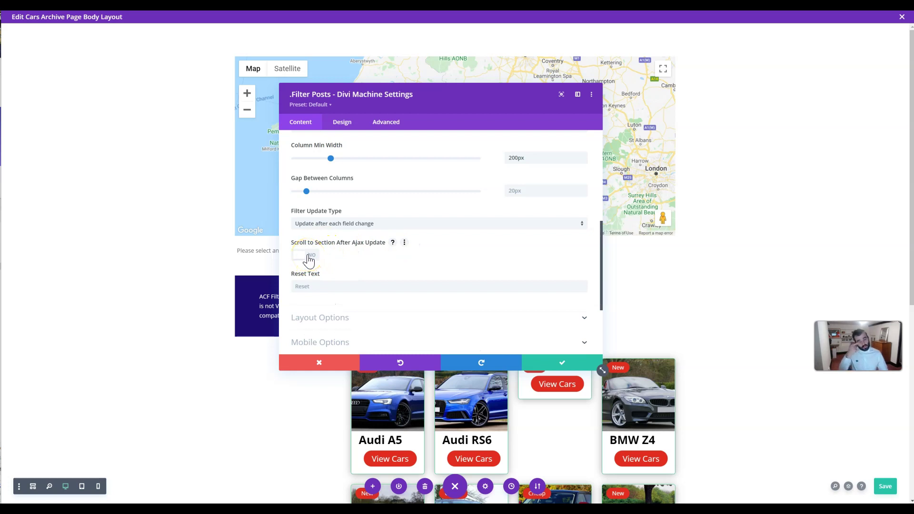
pyautogui.click(308, 257)
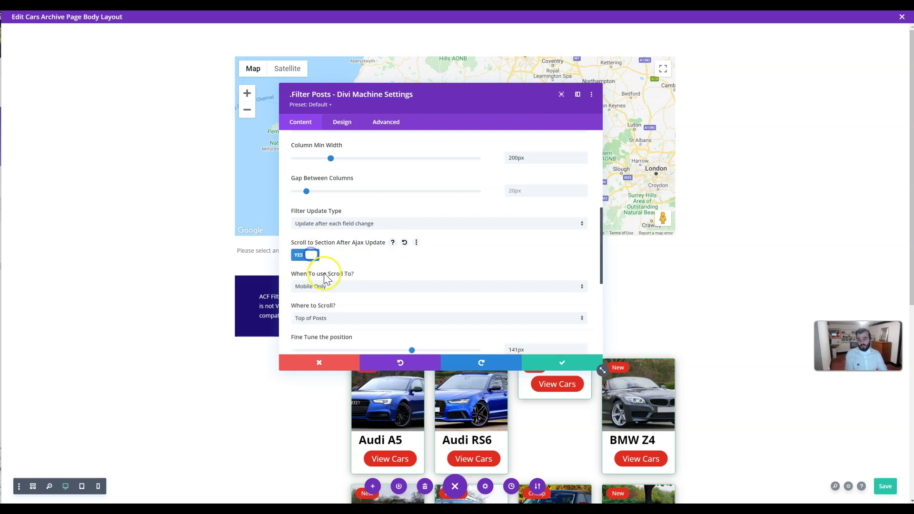
# Set When To use Scroll To to Mobile Only and Where to Scroll to Top of Posts.
pyautogui.scroll(-2, 349, 221)
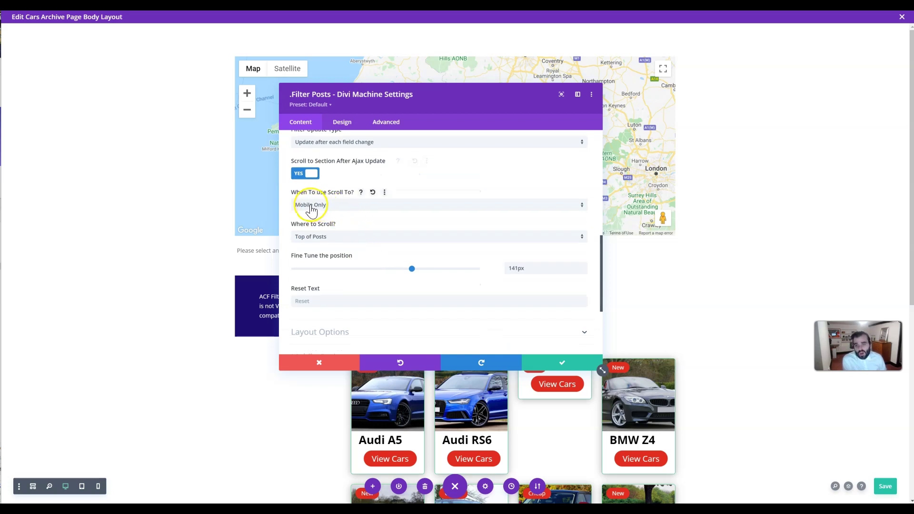
pyautogui.click(310, 207)
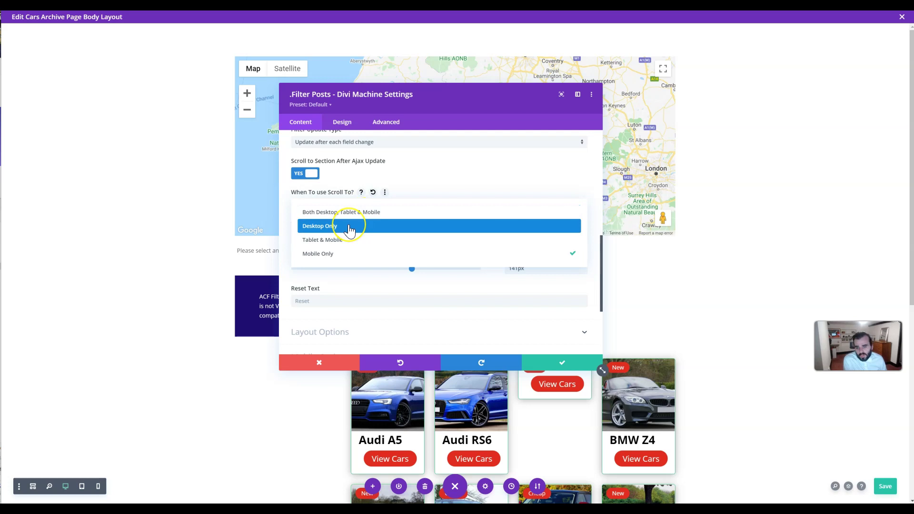
pyautogui.click(352, 254)
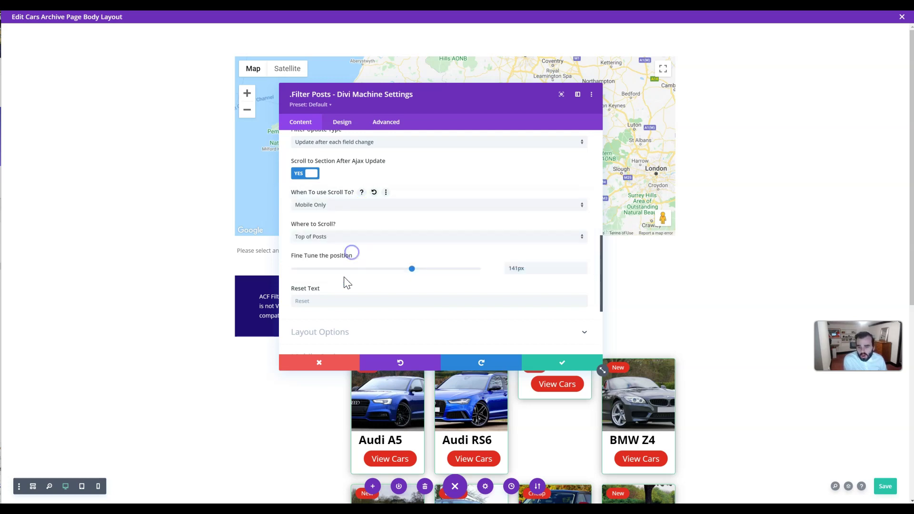
pyautogui.click(348, 238)
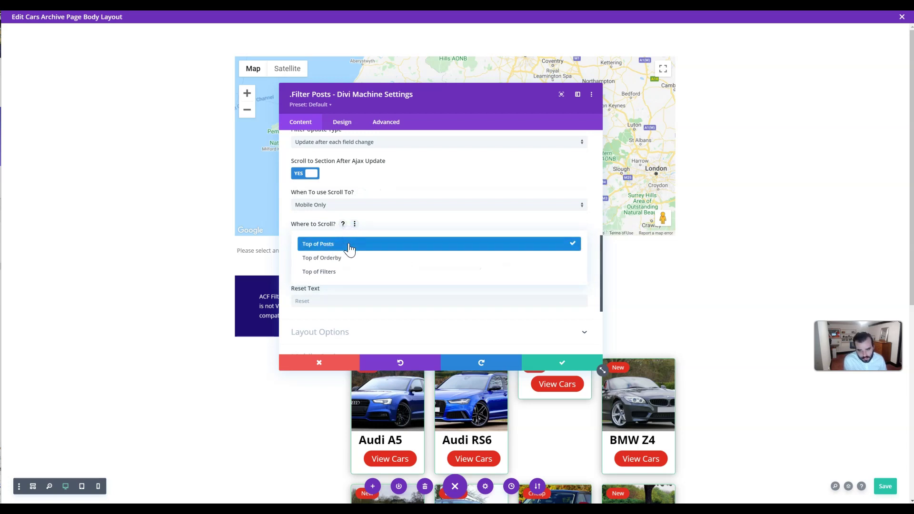
pyautogui.click(349, 259)
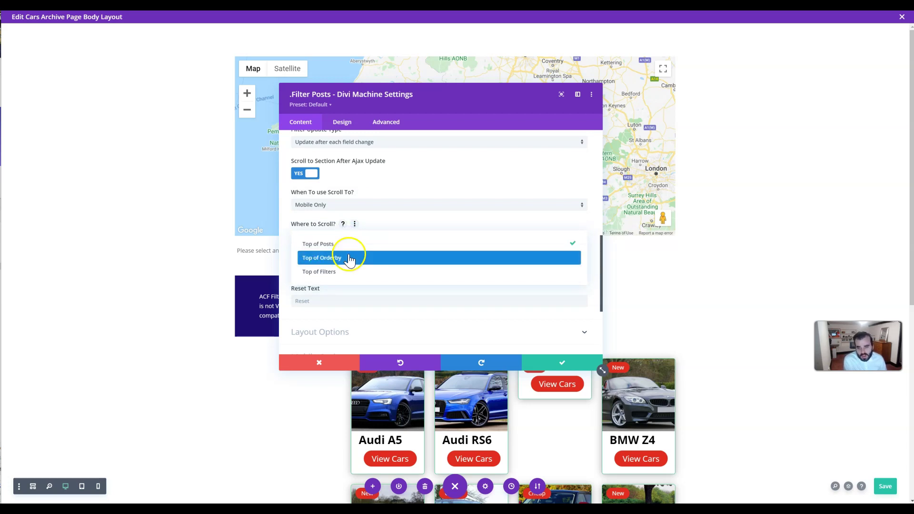
# Reopen the filter module settings and select the 141px fine-tune scroll offset.
pyautogui.click(316, 363)
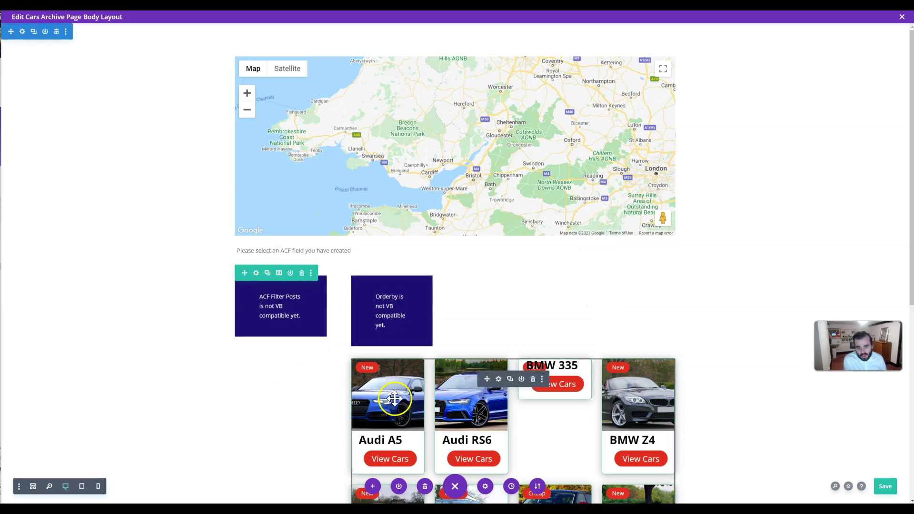
pyautogui.click(266, 296)
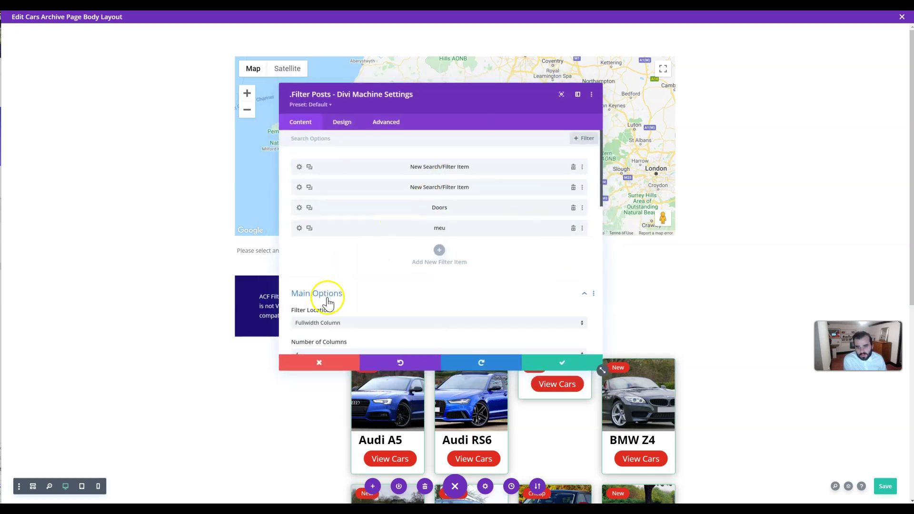
pyautogui.scroll(-2, 328, 300)
pyautogui.scroll(-5, 336, 300)
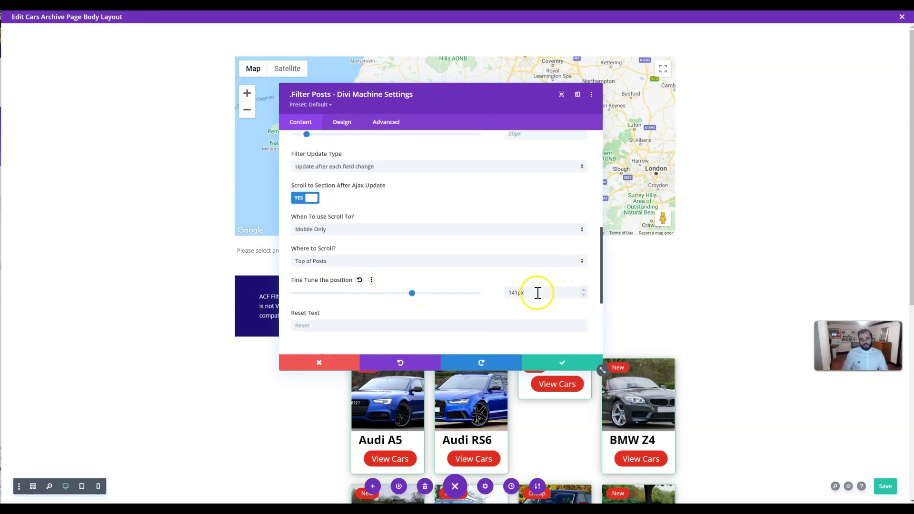
pyautogui.moveTo(537, 292); pyautogui.dragTo(505, 293)
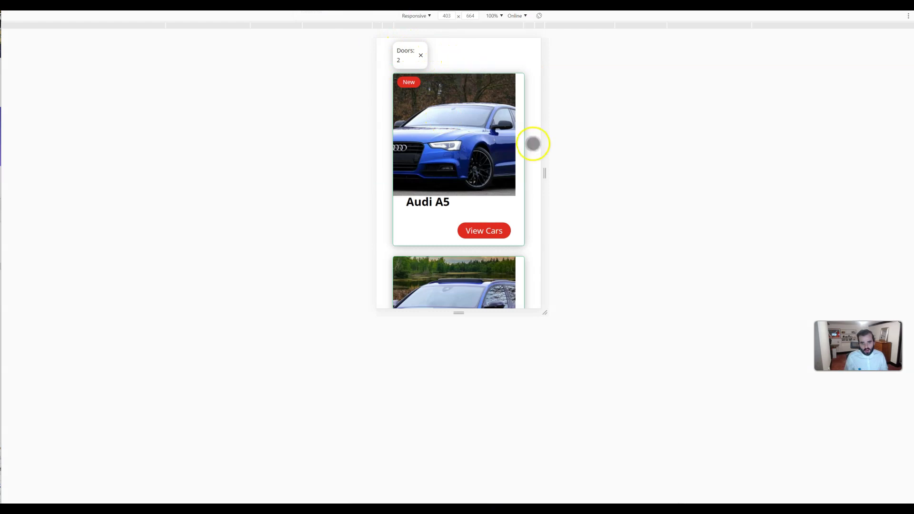
# Scroll up to the filters in the phone preview and tick Doors 2 to test scroll-to-posts.
pyautogui.scroll(1, 528, 161)
pyautogui.scroll(-3, 528, 161)
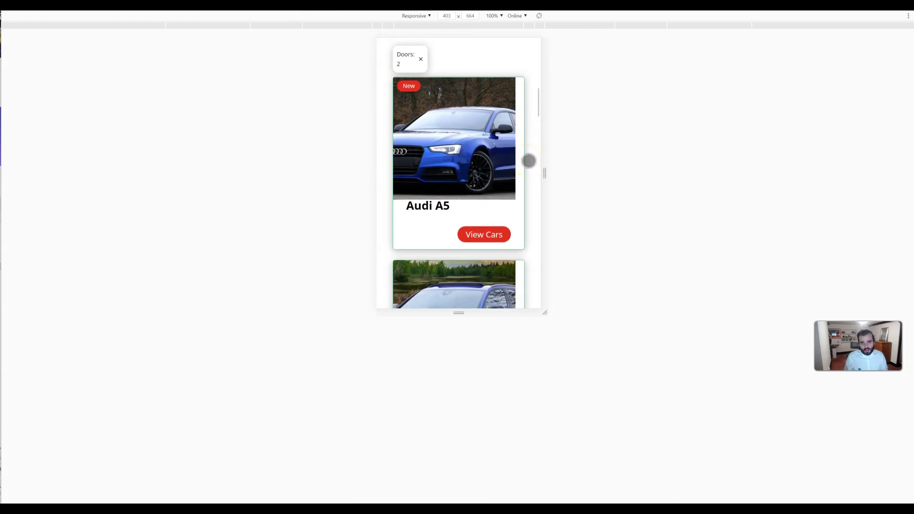
pyautogui.scroll(1, 529, 160)
pyautogui.scroll(2, 528, 161)
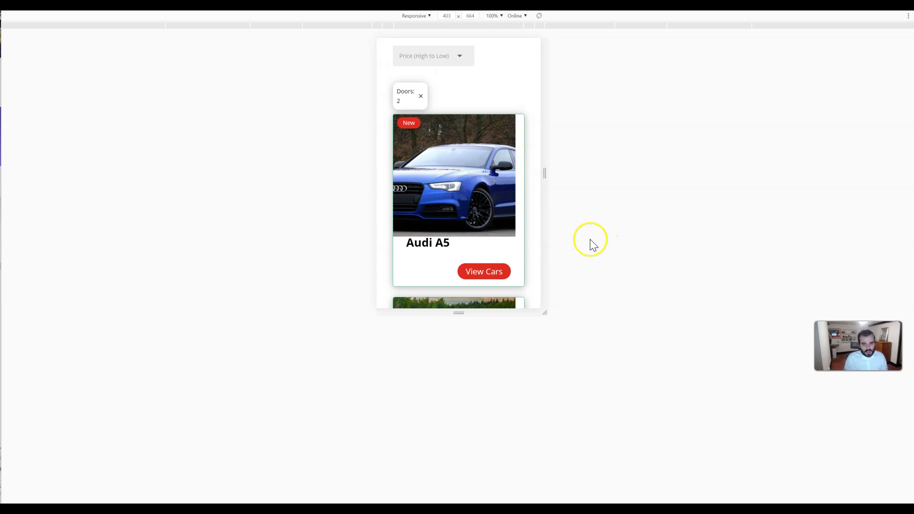
pyautogui.scroll(6, 467, 224)
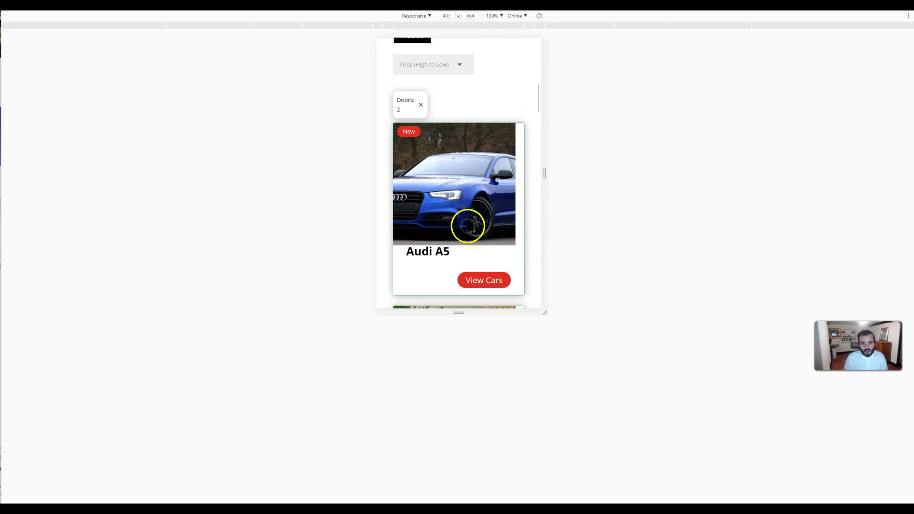
pyautogui.click(398, 264)
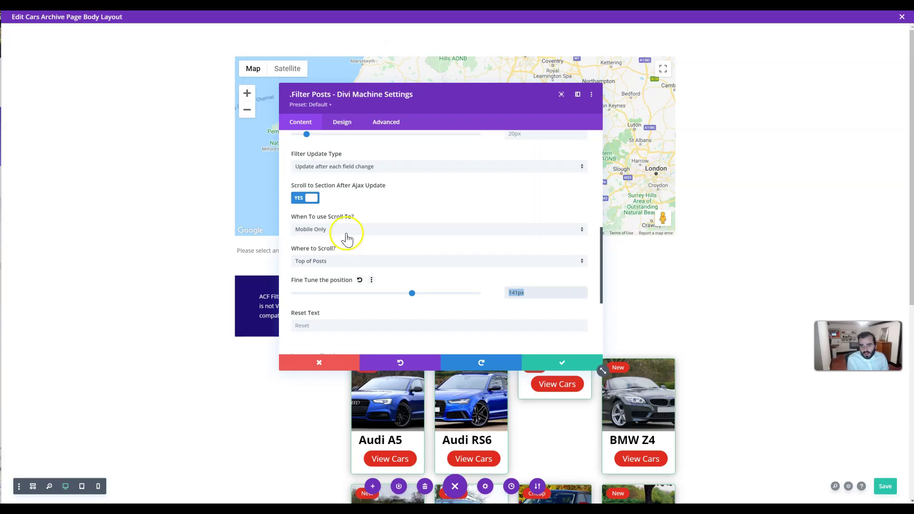
# In the first Search/Filter Item's Category / Tags options, set Only show available Options? to Yes.
pyautogui.scroll(5, 347, 235)
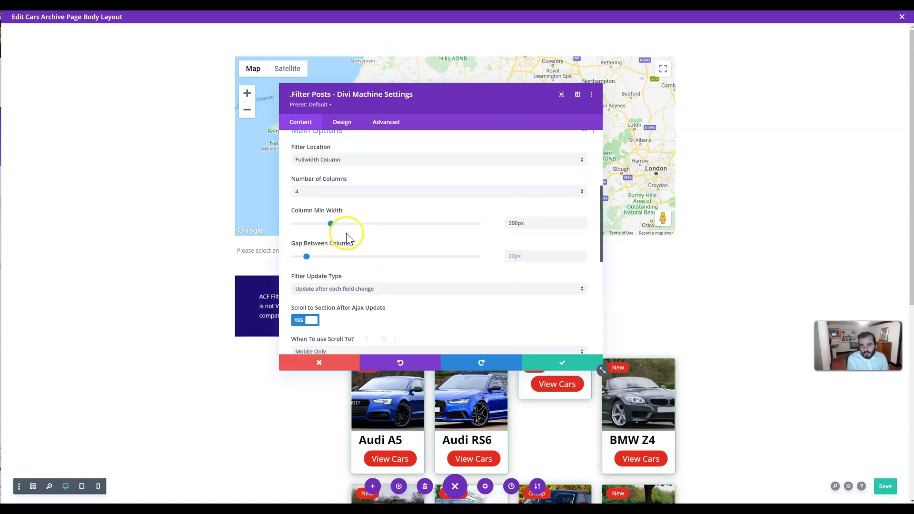
pyautogui.click(347, 252)
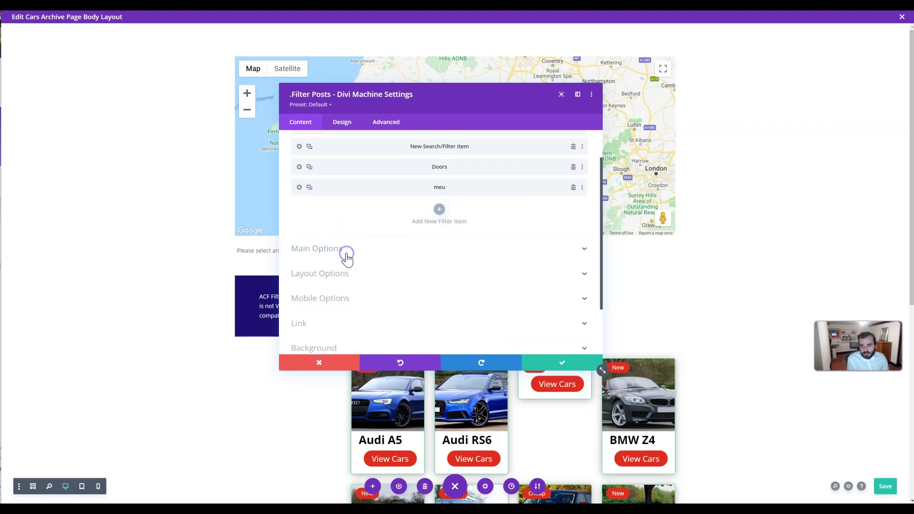
pyautogui.scroll(-1, 347, 258)
pyautogui.scroll(3, 347, 238)
pyautogui.click(298, 166)
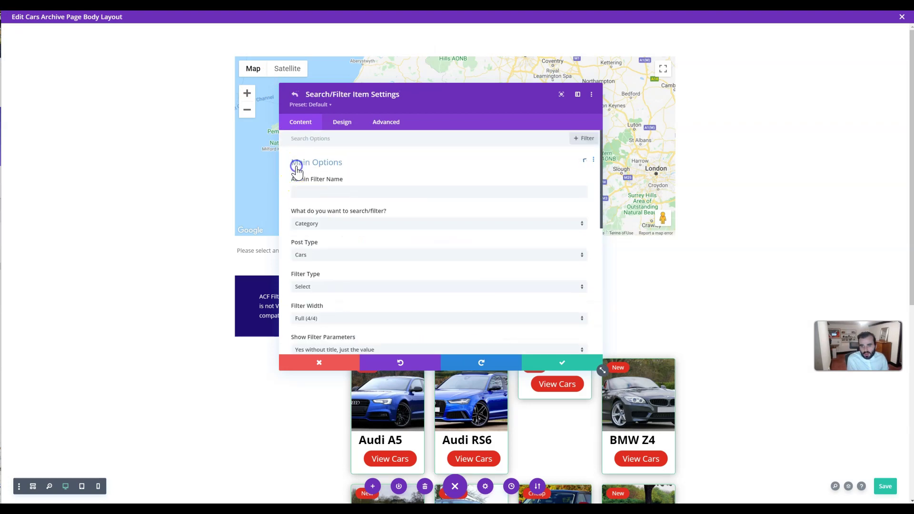
pyautogui.click(350, 165)
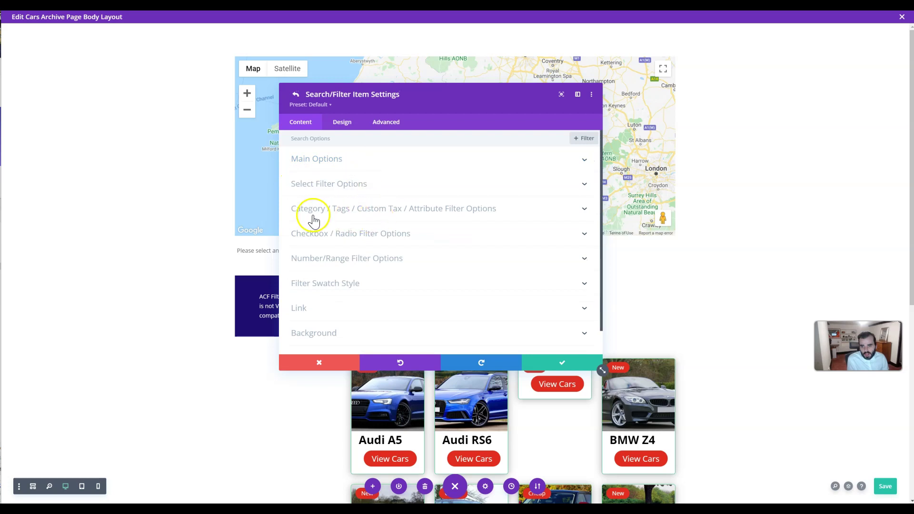
pyautogui.click(461, 212)
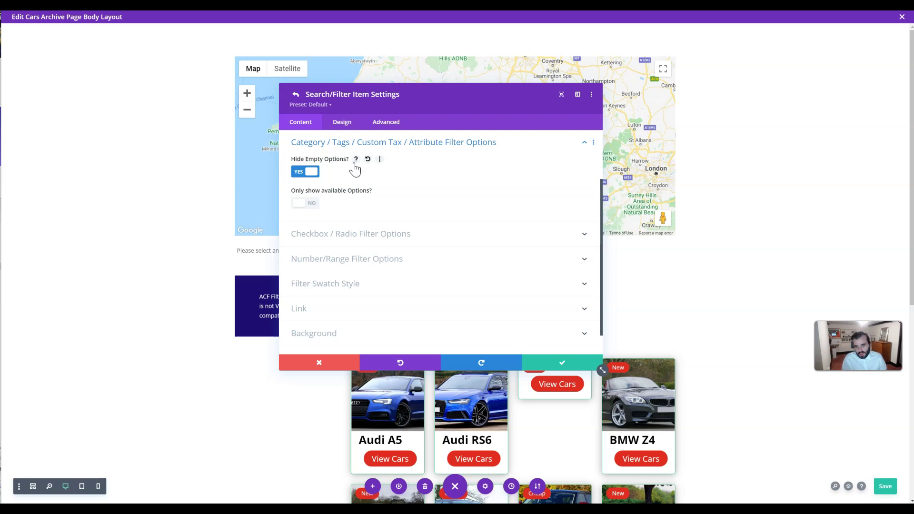
pyautogui.click(305, 203)
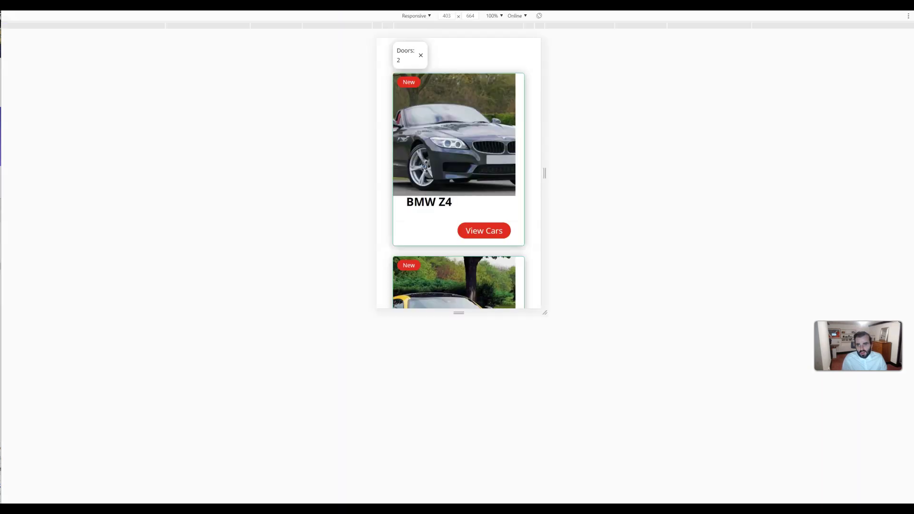
# Leave the DevTools mobile preview so the cars page shows at desktop width.
pyautogui.rightClick(445, 111)
pyautogui.click(537, 251)
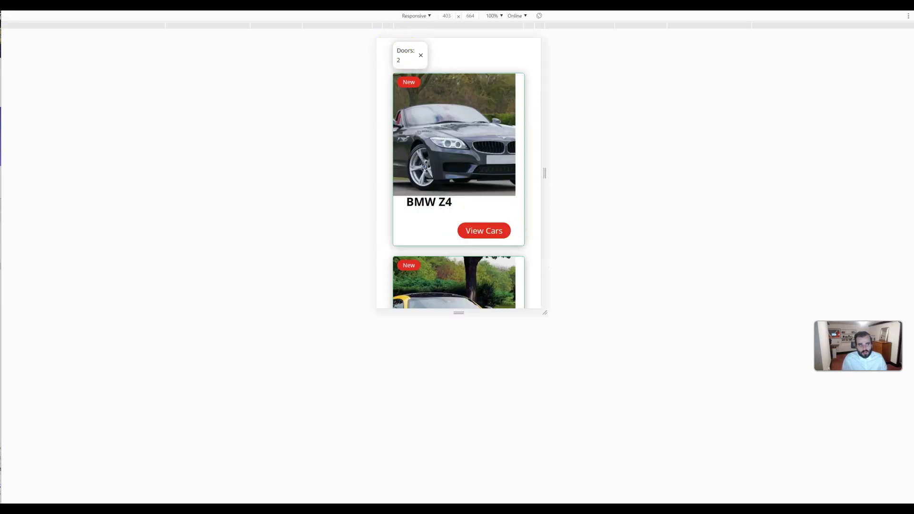
pyautogui.hotkey('ctrl', 'shift', 'm')
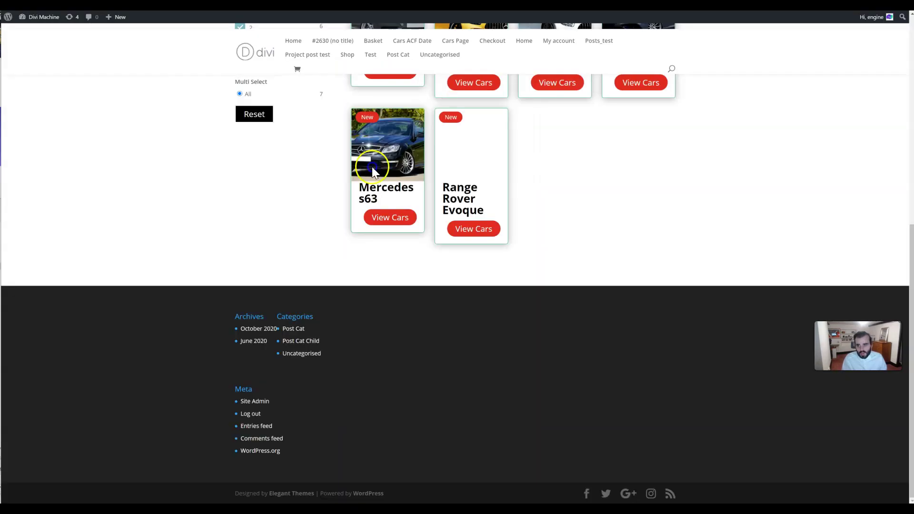
# Toggle the Doors 2 filter and open the Categories dropdown on the desktop page.
pyautogui.scroll(5, 372, 166)
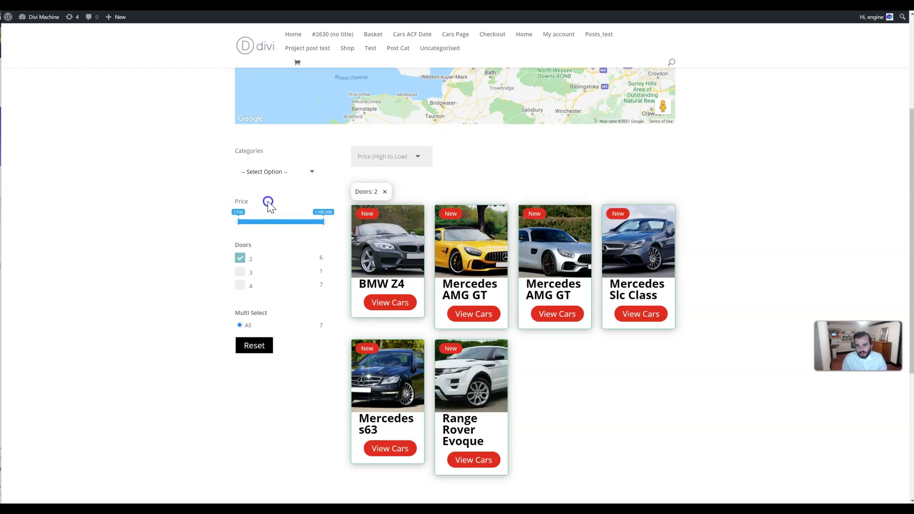
pyautogui.click(235, 263)
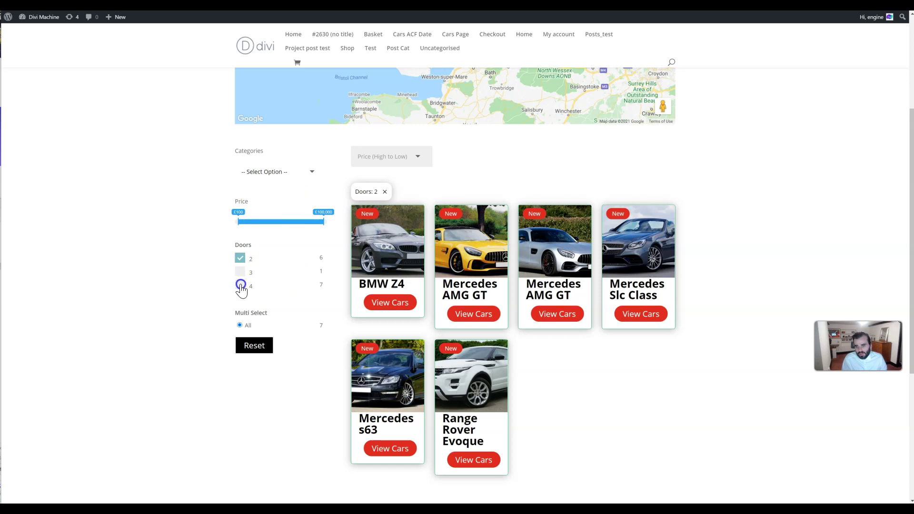
pyautogui.click(275, 172)
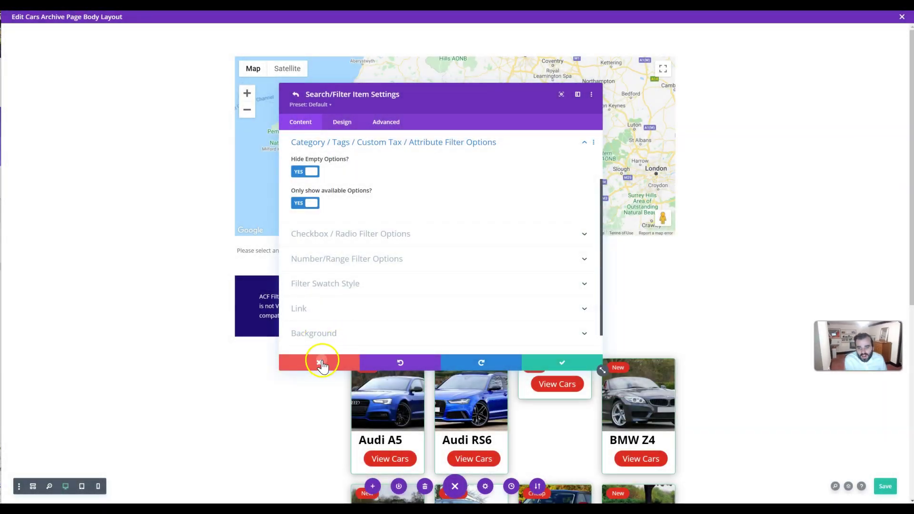
pyautogui.click(321, 364)
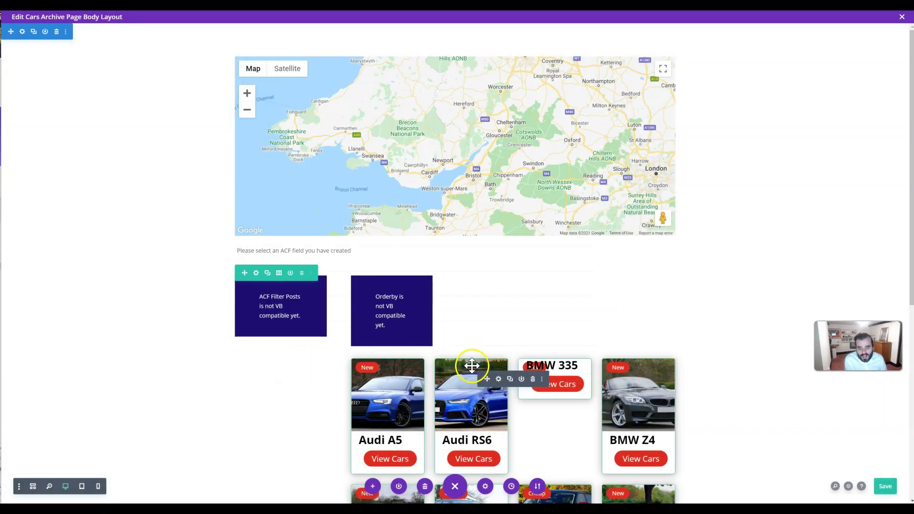
pyautogui.click(516, 324)
pyautogui.scroll(-4, 445, 257)
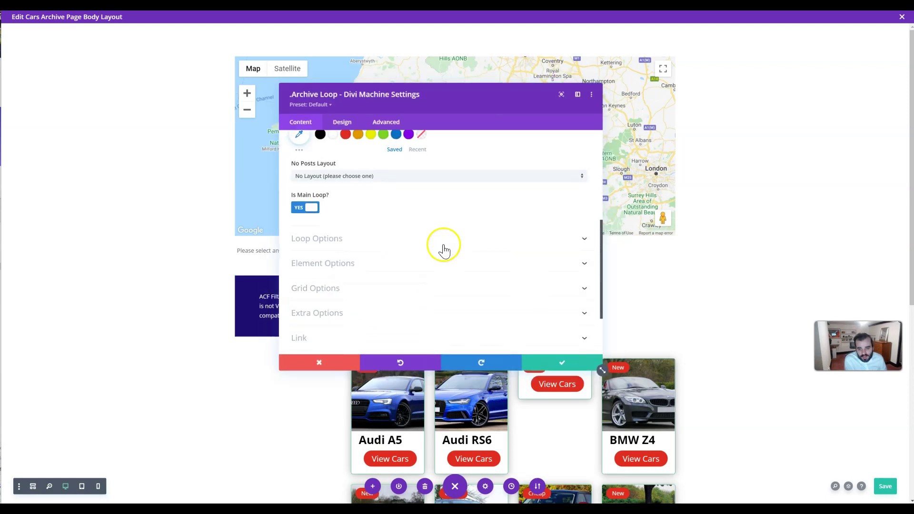
pyautogui.click(340, 314)
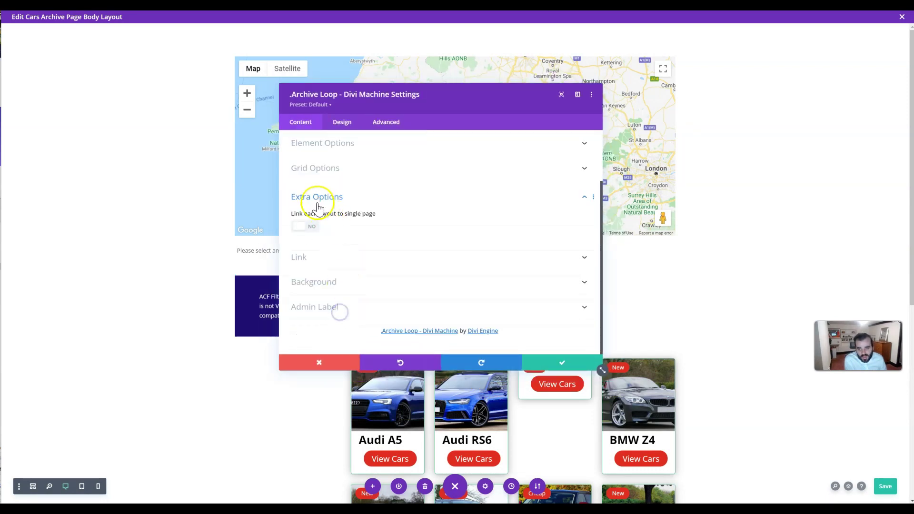
pyautogui.click(305, 227)
pyautogui.click(318, 259)
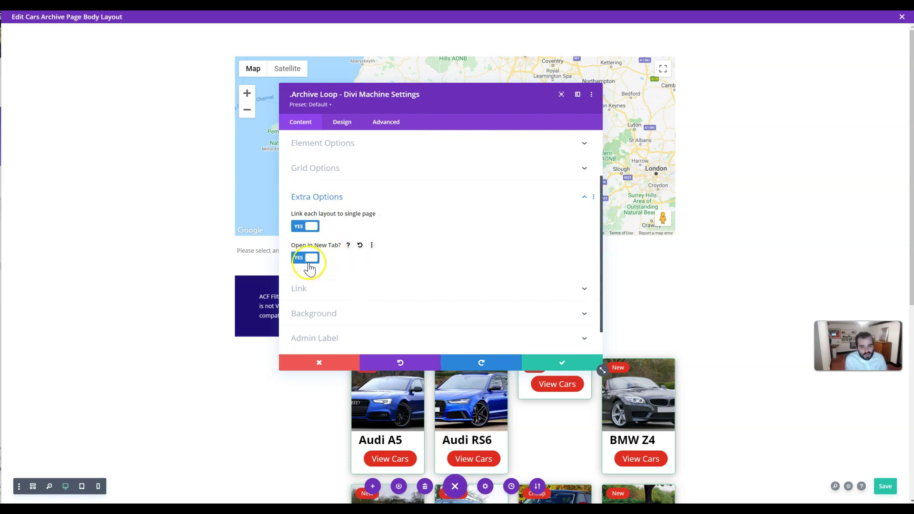
pyautogui.click(324, 360)
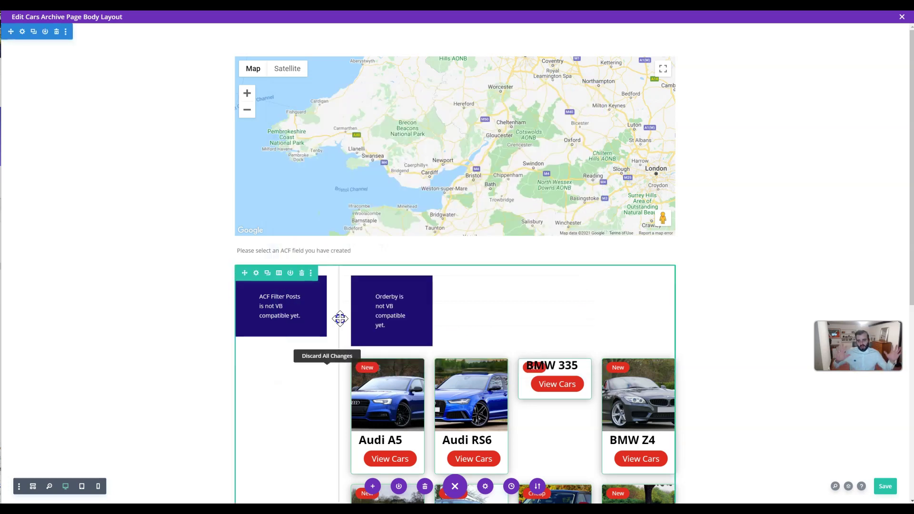